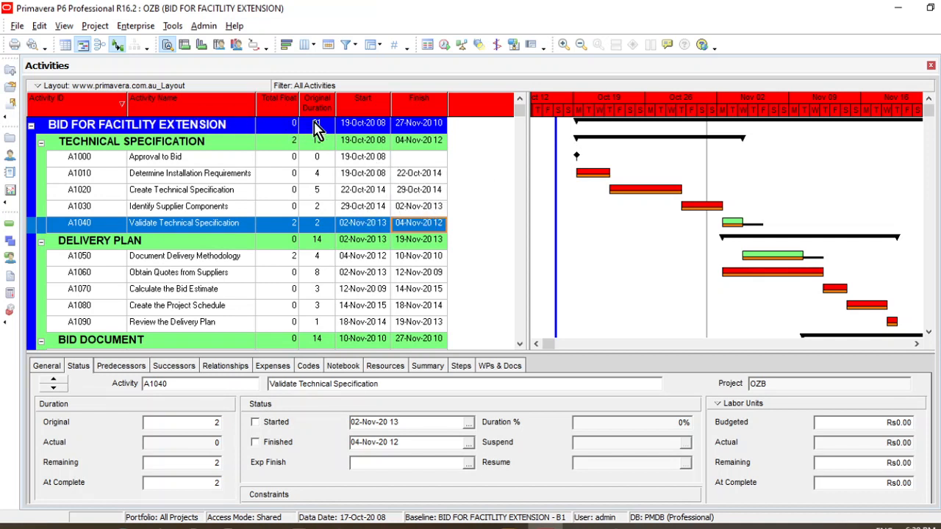
left_click(365, 192)
left_click(416, 192)
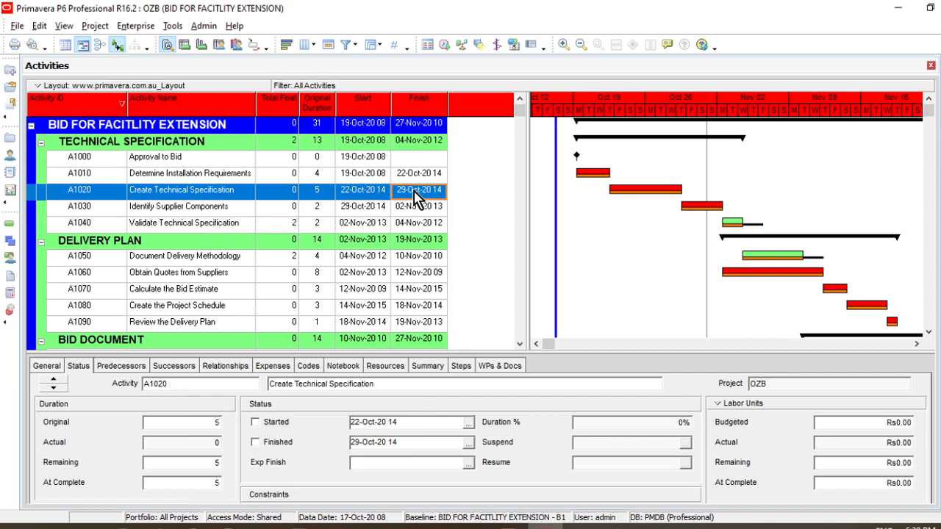
left_click(386, 208)
left_click(417, 214)
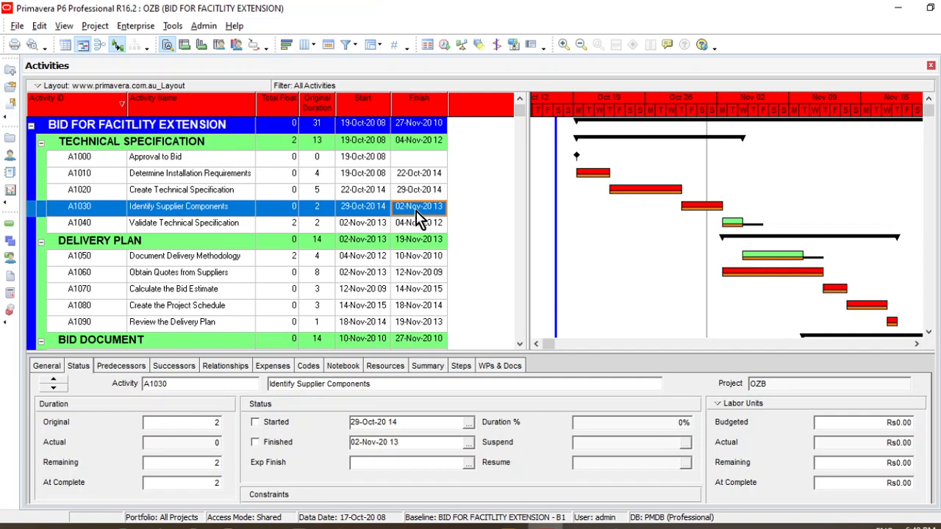
Search the available columns for "actual start" and add Actual Start to the displayed columns of the activity table
left_click(307, 45)
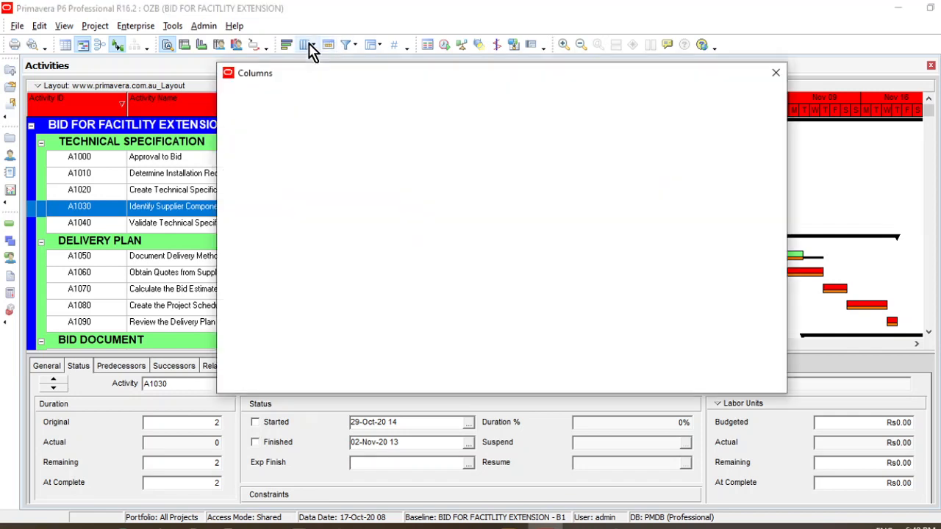
right_click(294, 113)
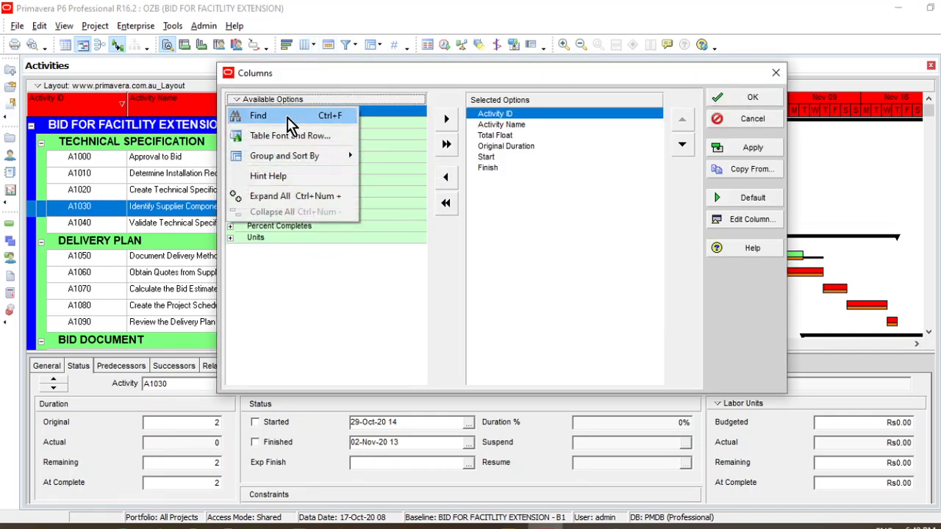
left_click(294, 116)
type("act")
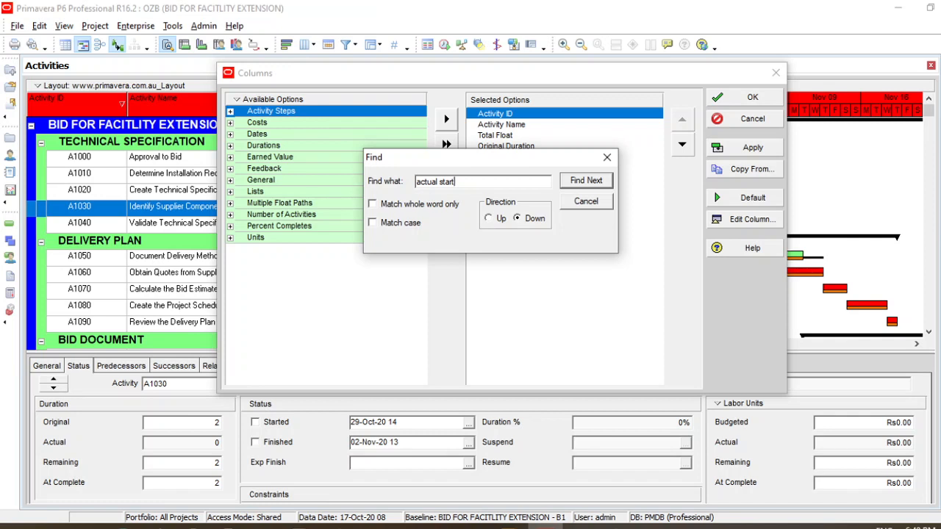
type("ual start")
key("Return")
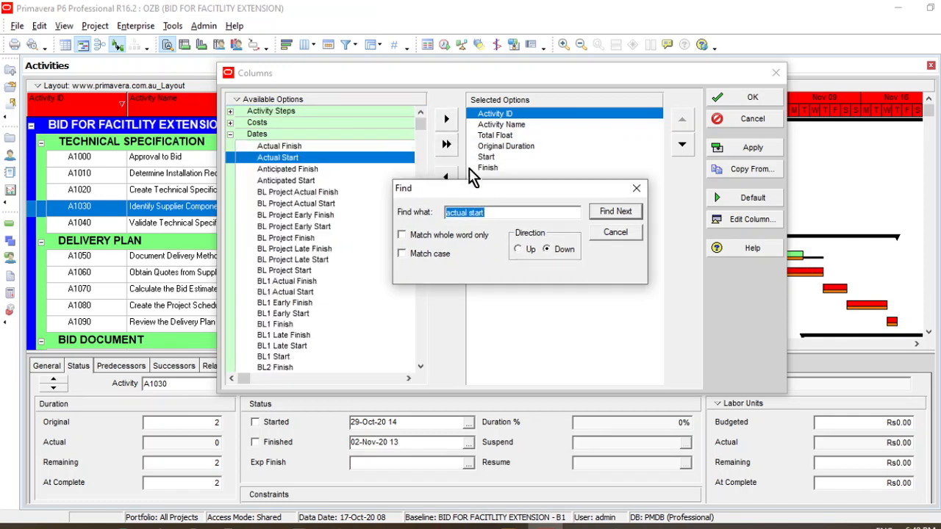
left_click(447, 118)
Search for "actual finish", add the Actual Finish column to the selected options and close the search
left_click(479, 211)
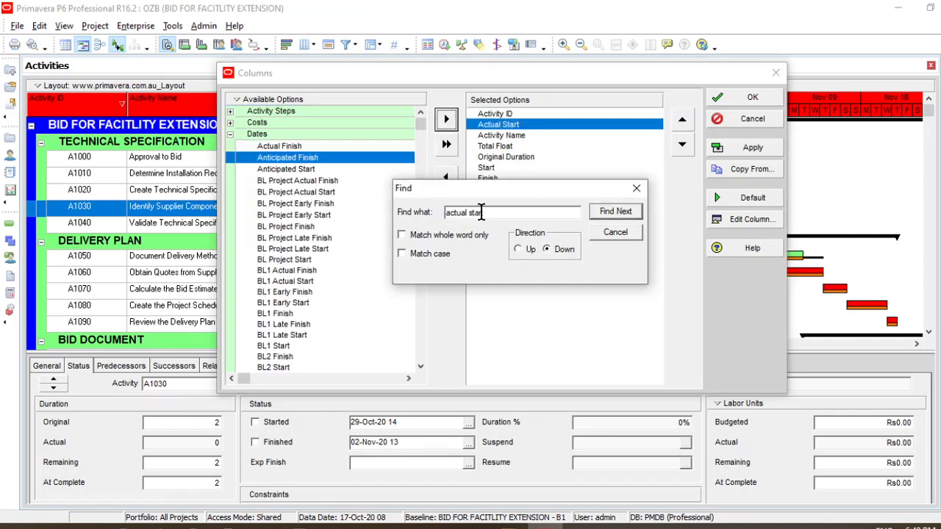
left_click_drag(481, 212, 477, 212)
type("finish")
key("Return")
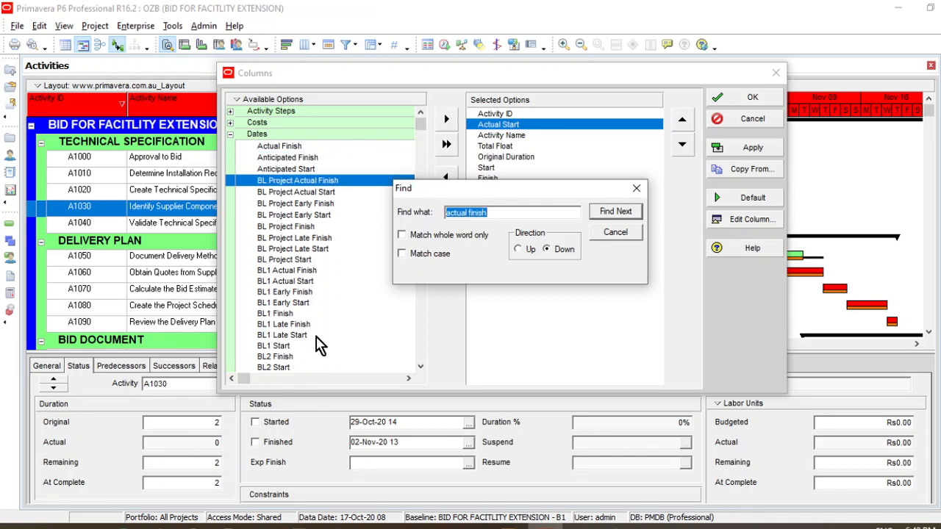
left_click_drag(497, 191, 519, 222)
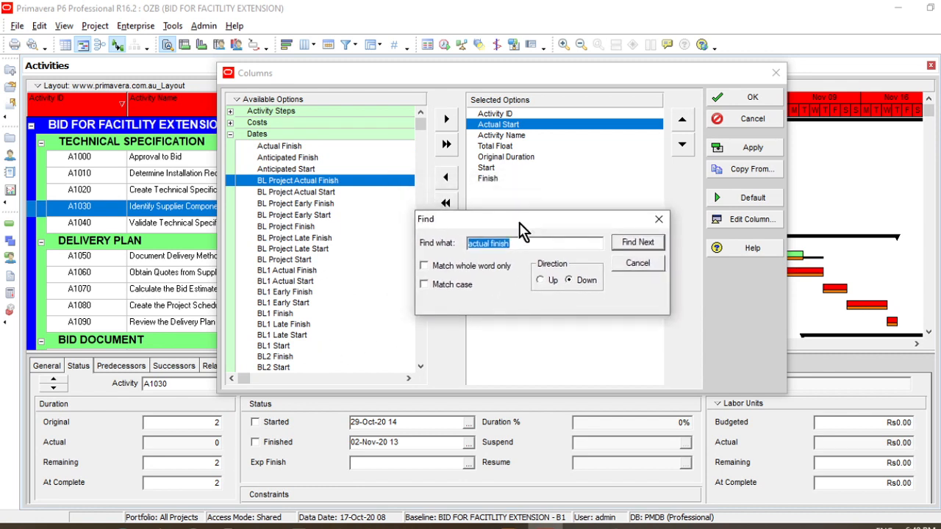
left_click(283, 147)
left_click(446, 119)
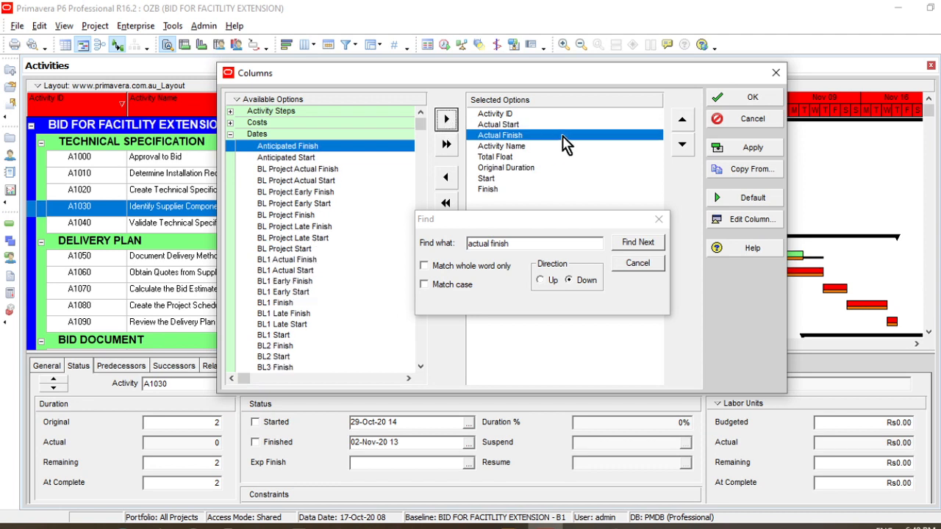
left_click(659, 220)
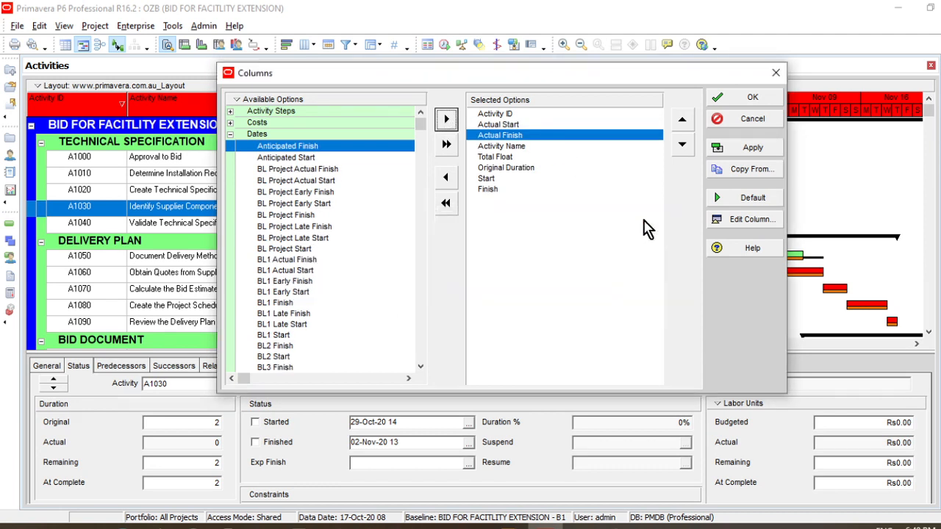
Search the available columns for "activity % comp" and add Activity % Complete to the selected options
right_click(312, 107)
left_click(315, 116)
left_click(462, 181)
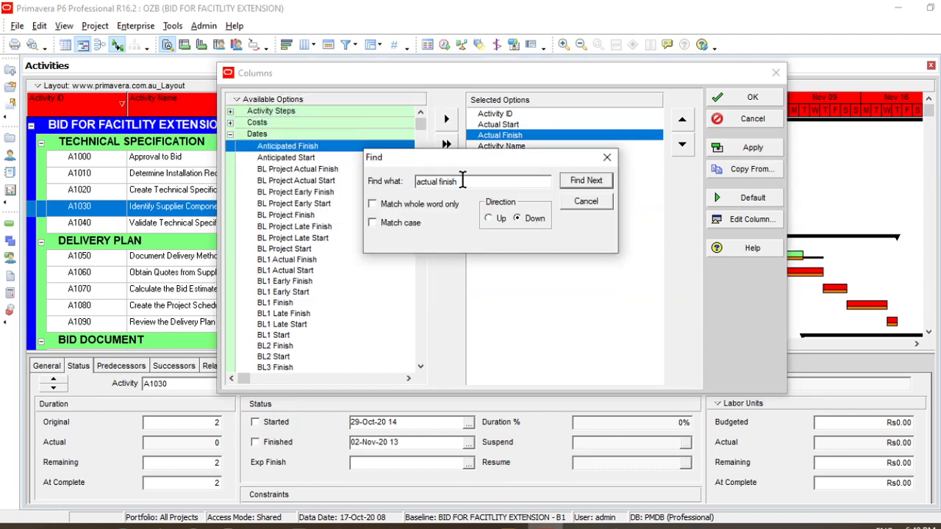
left_click_drag(462, 181, 416, 182)
type("activity % comp")
key("Return")
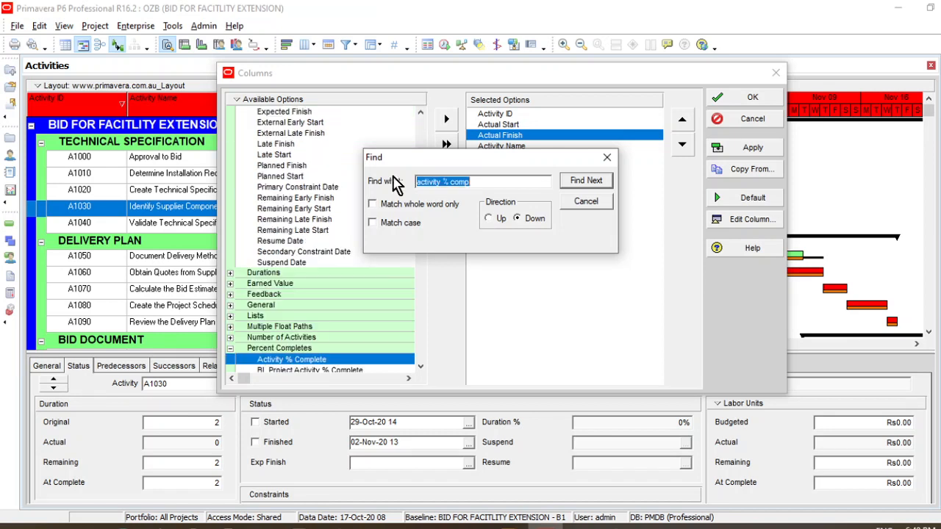
left_click(446, 119)
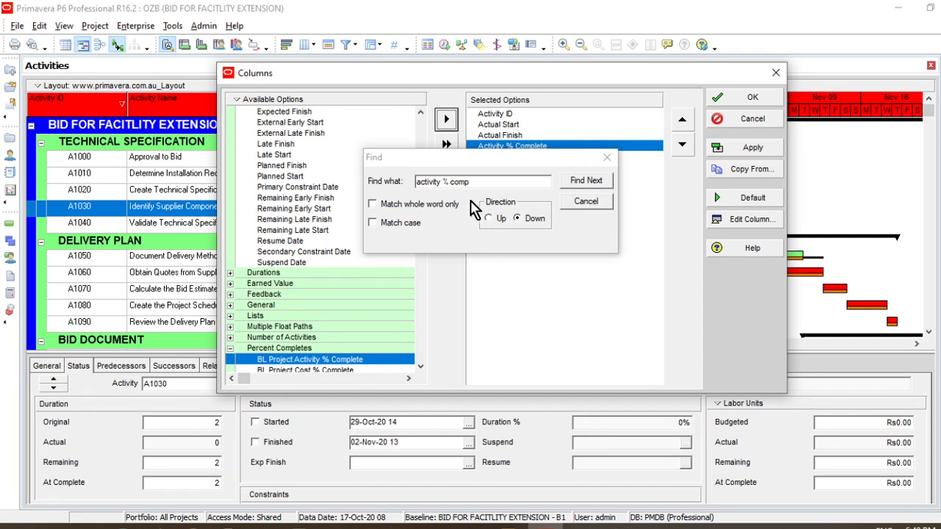
Search for "remaining dur", add the Remaining Duration column and apply the new column selection to the activity table
left_click(488, 183)
left_click_drag(488, 183, 403, 183)
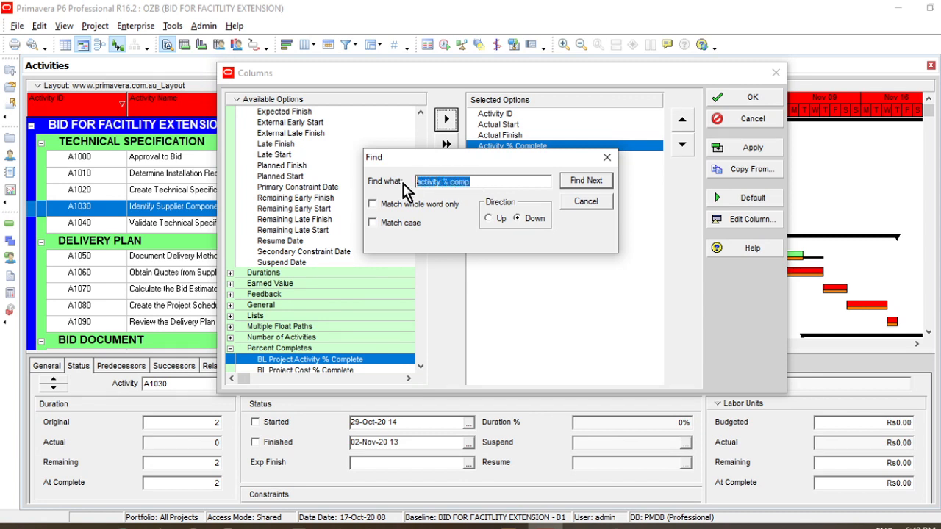
type("remaining dur")
key("Return")
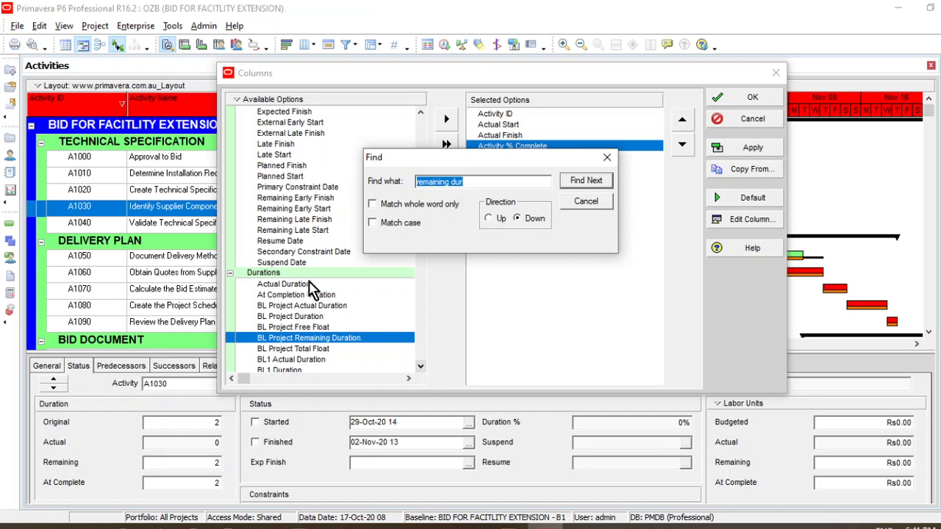
left_click(480, 182)
left_click(586, 181)
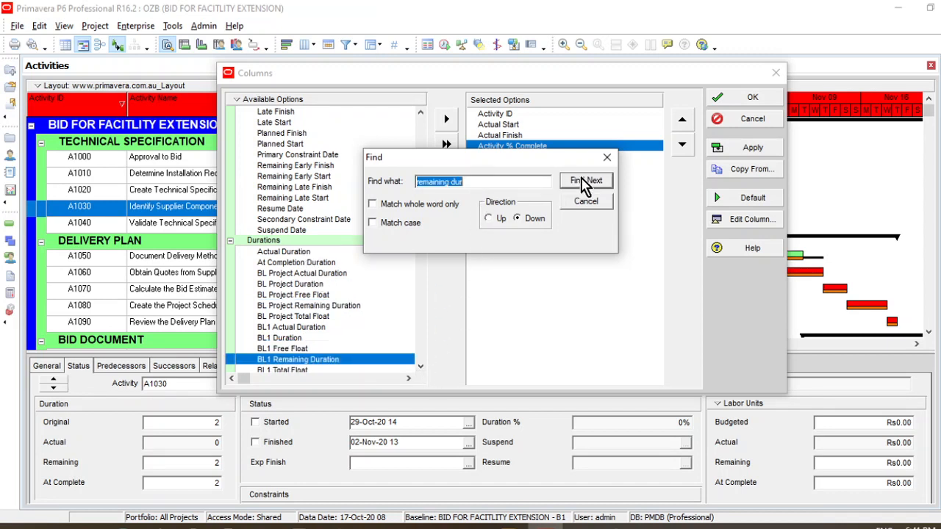
left_click(586, 181)
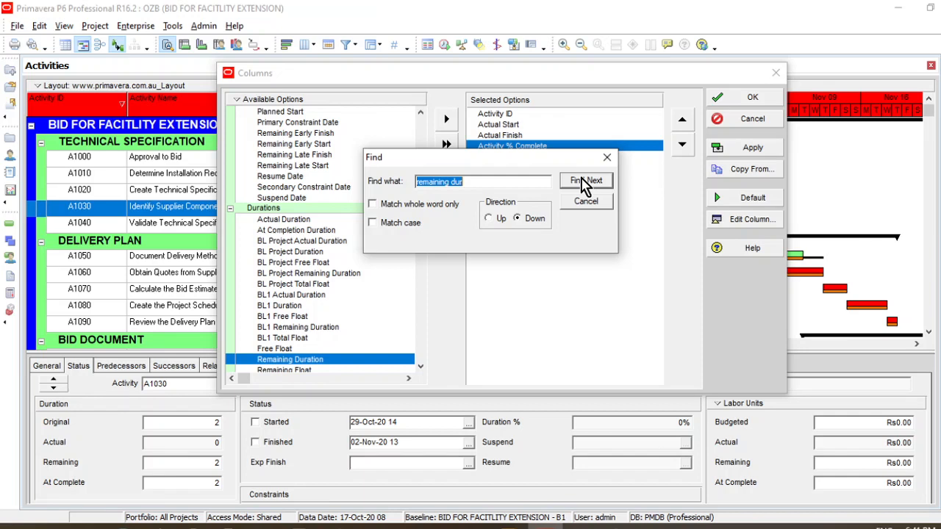
left_click(447, 119)
left_click(586, 202)
left_click(748, 98)
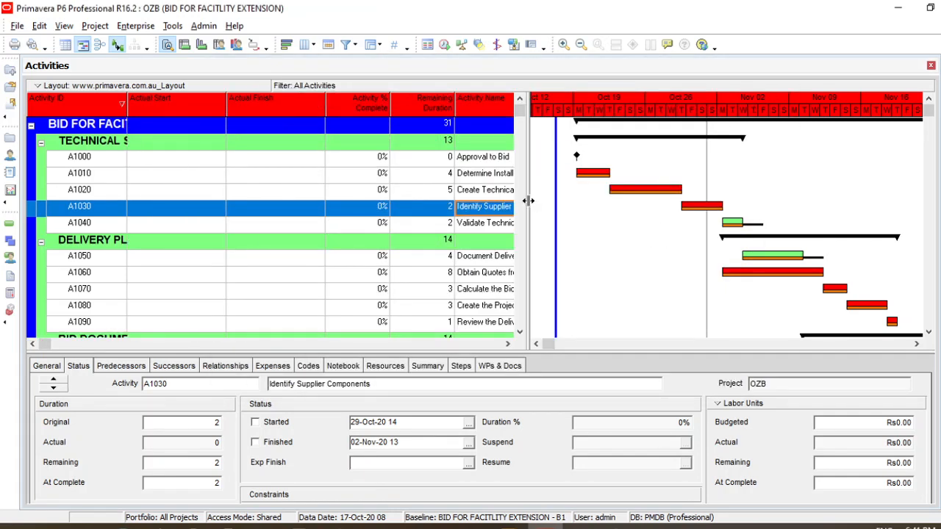
Widen the activity table and remove the Start and Finish columns from it
left_click_drag(584, 202, 584, 203)
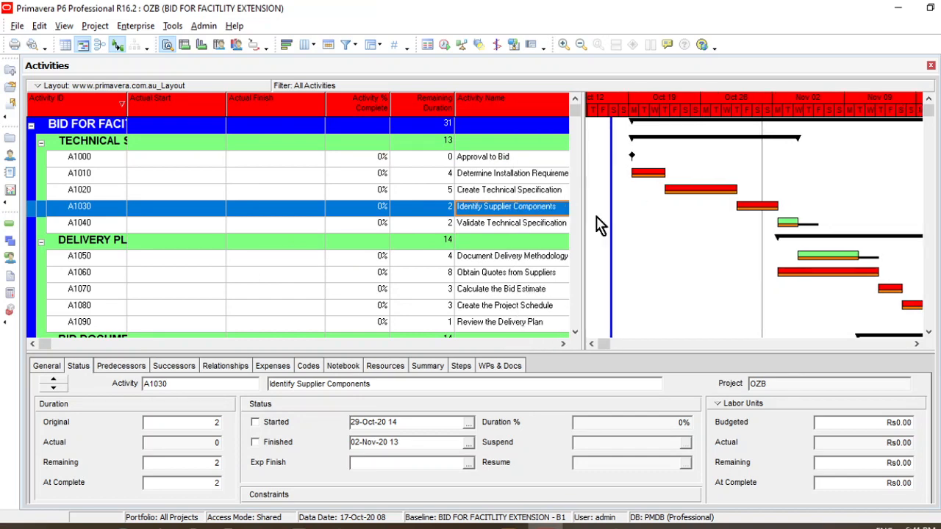
left_click(303, 44)
left_click(491, 200)
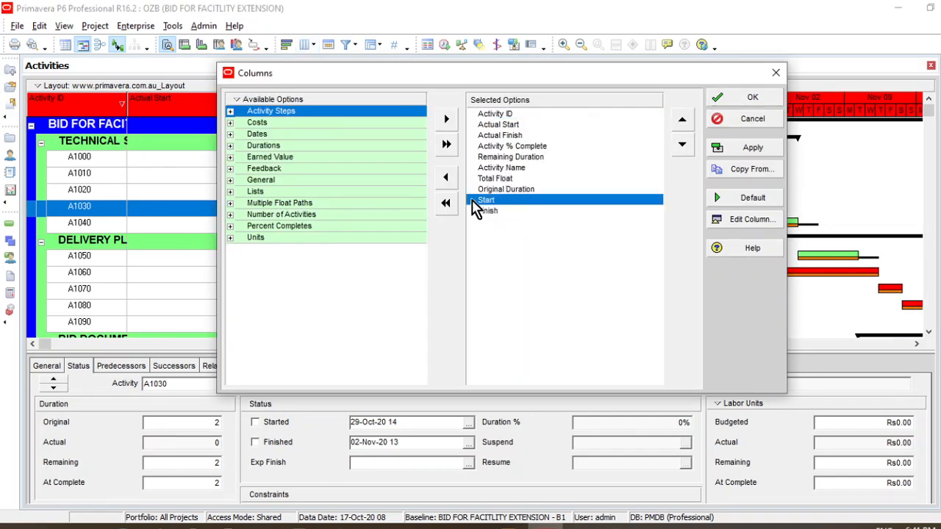
left_click(447, 179)
left_click(447, 179)
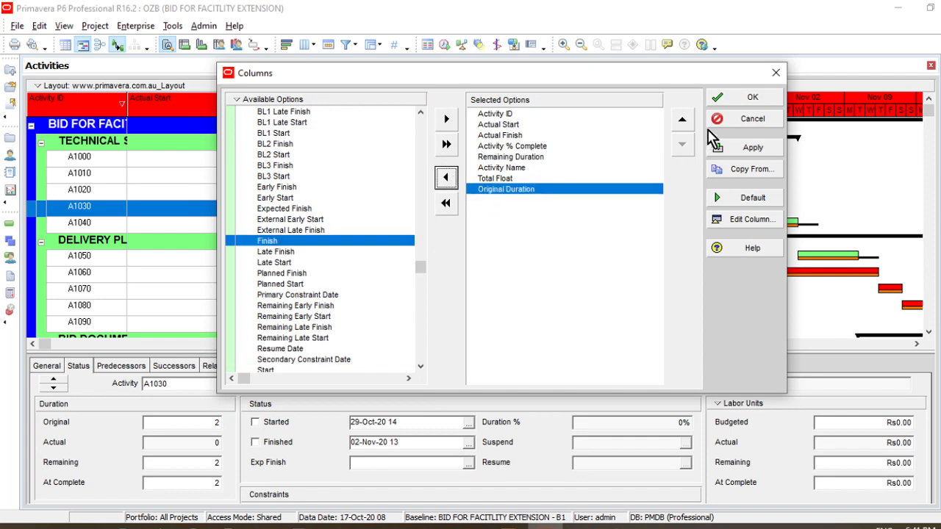
left_click(750, 97)
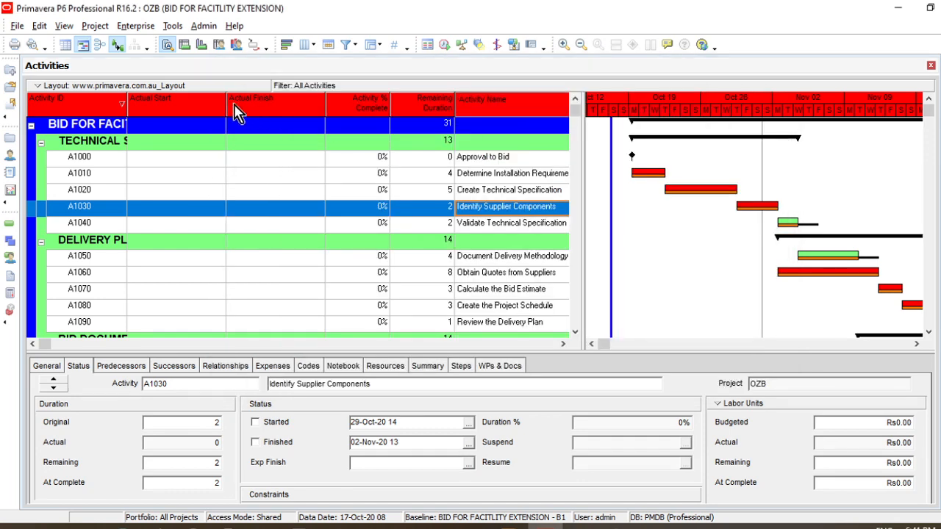
Place the Activity Name column directly after Activity ID, then widen the table and adjust the Activity Name, Actual Start and Actual Finish column widths
left_click(173, 105)
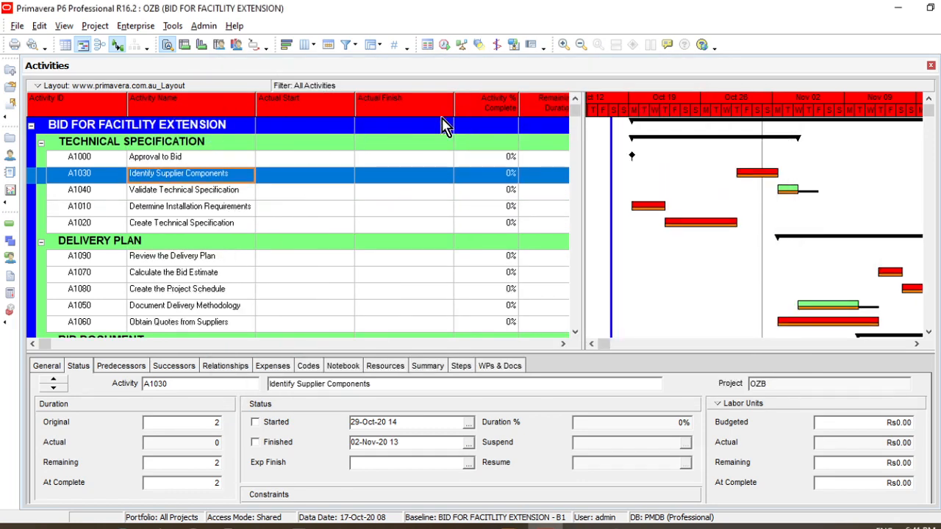
left_click_drag(581, 190, 643, 191)
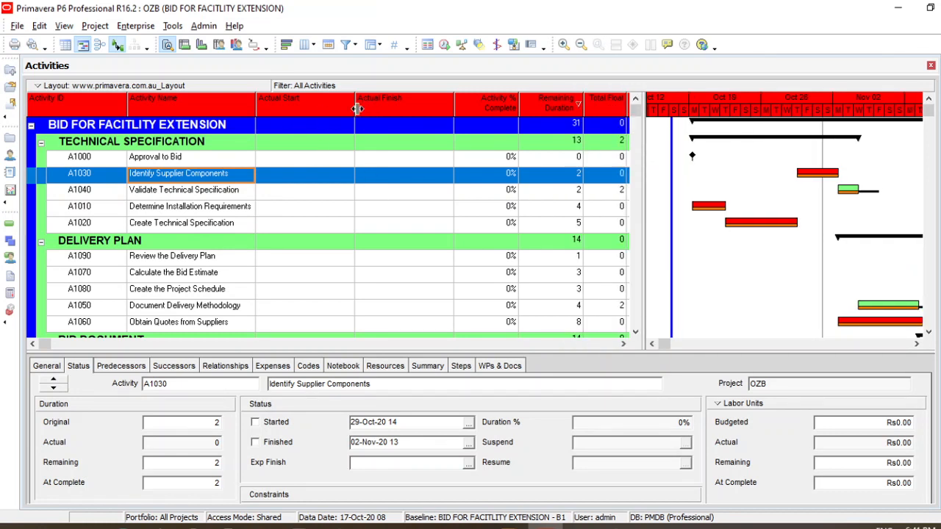
left_click_drag(355, 107, 318, 108)
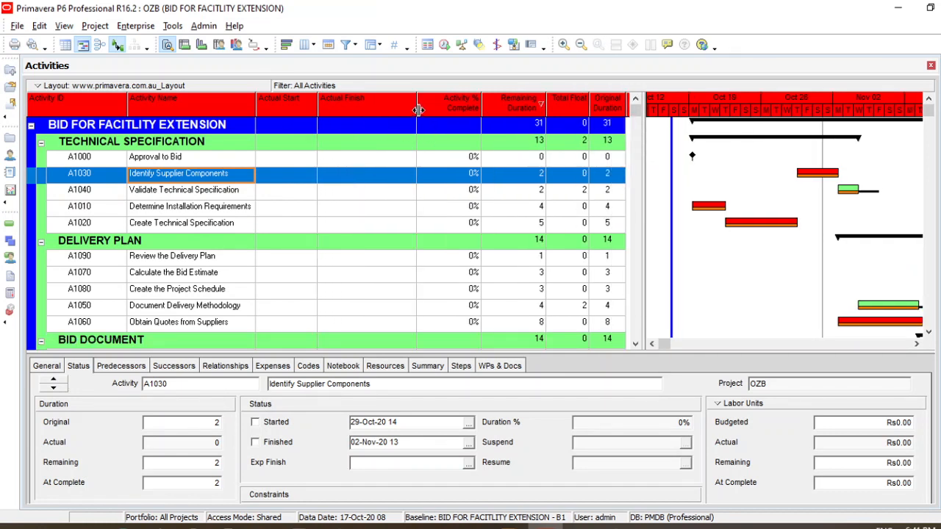
left_click_drag(417, 110, 383, 111)
left_click_drag(319, 108, 328, 108)
left_click_drag(393, 109, 400, 110)
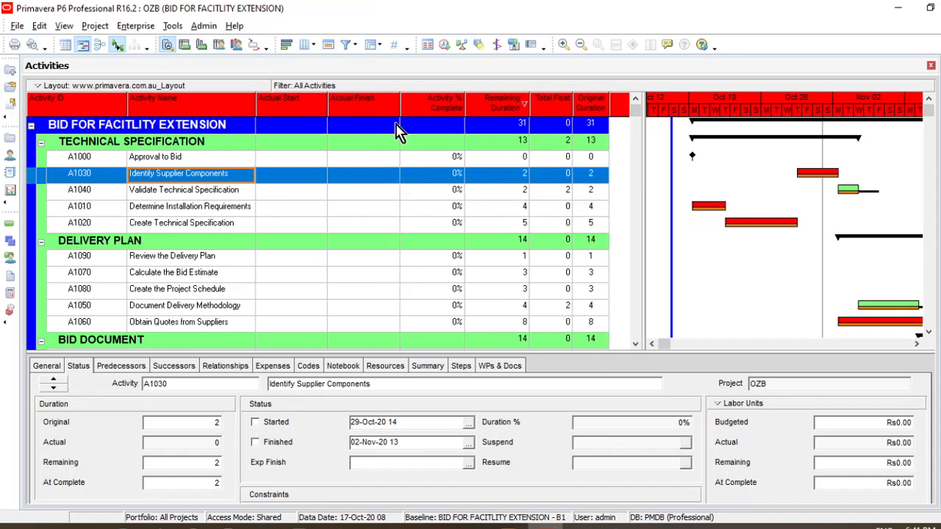
left_click_drag(255, 108, 267, 108)
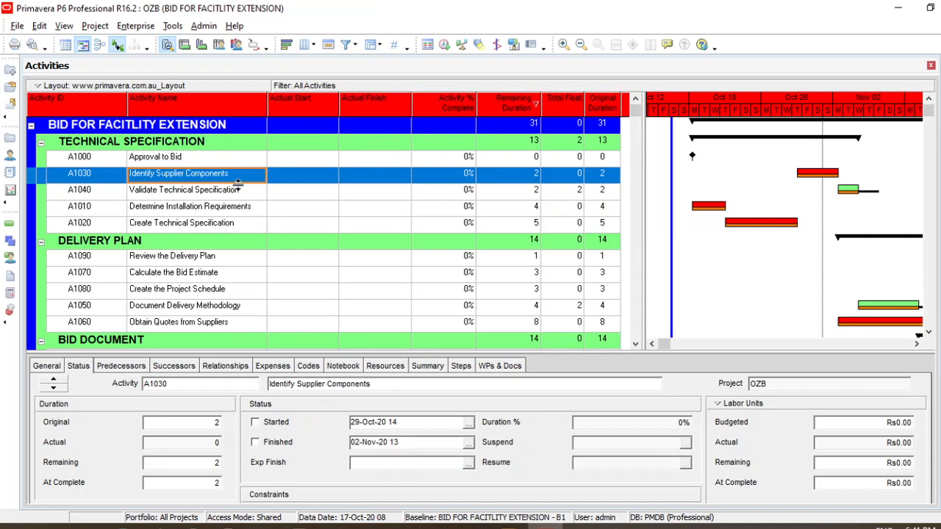
left_click(196, 162)
left_click(223, 179)
left_click(229, 195)
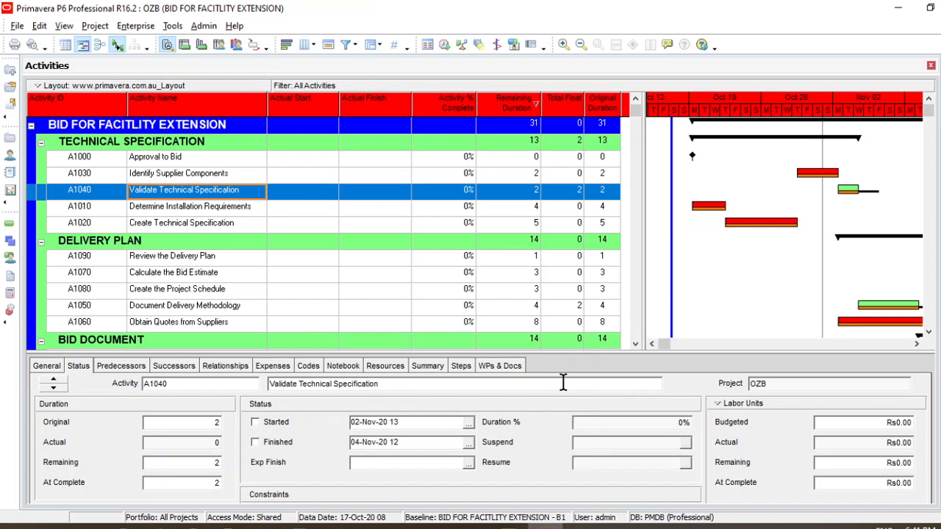
left_click(303, 208)
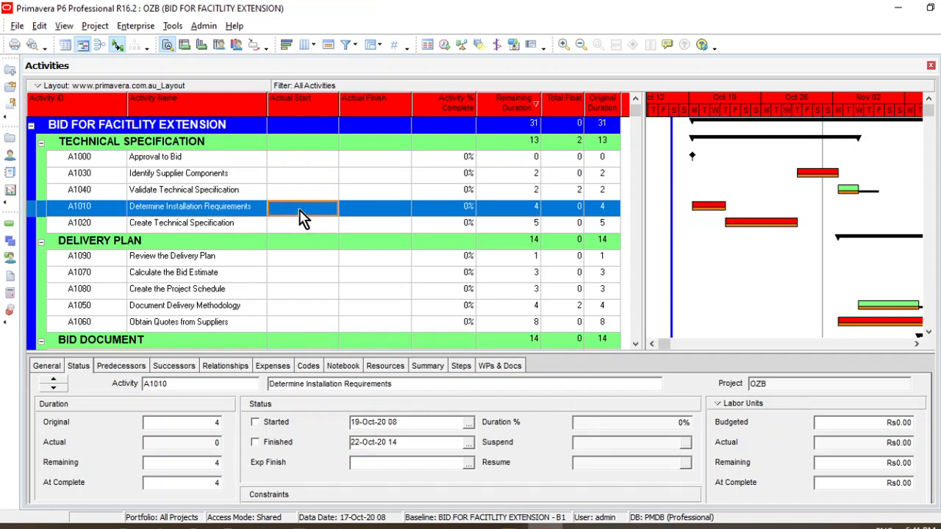
left_click(315, 260)
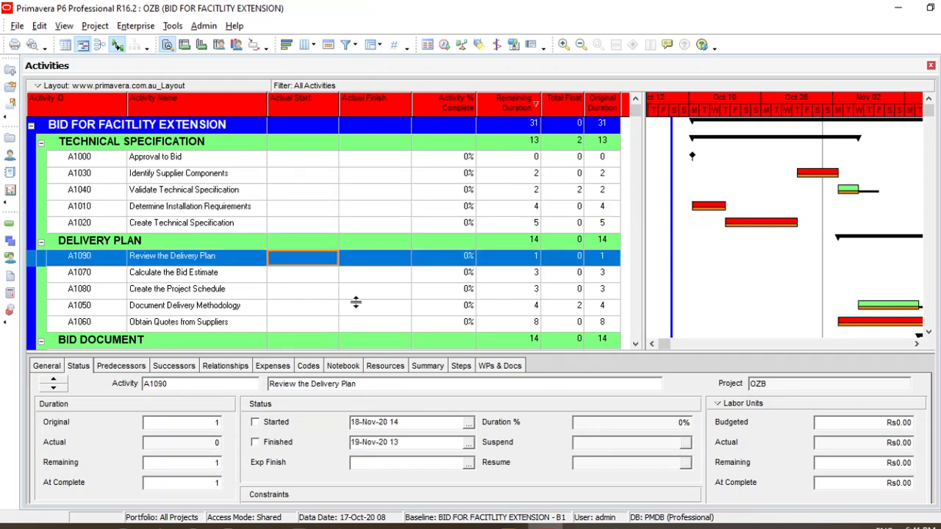
Set the Actual Start of activity A1000 Approval to Bid to 22 October 2020 at hour 08
left_click_drag(548, 354, 545, 328)
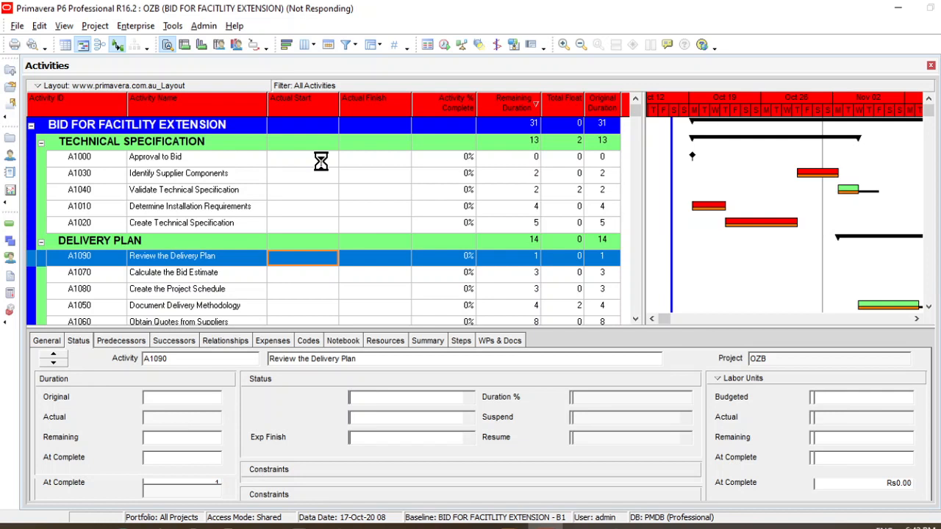
left_click(321, 160)
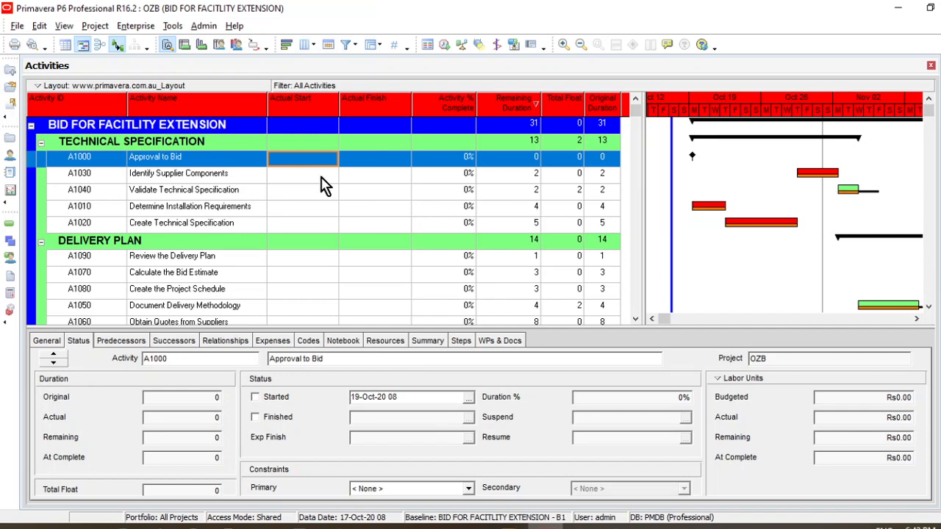
left_click(331, 166)
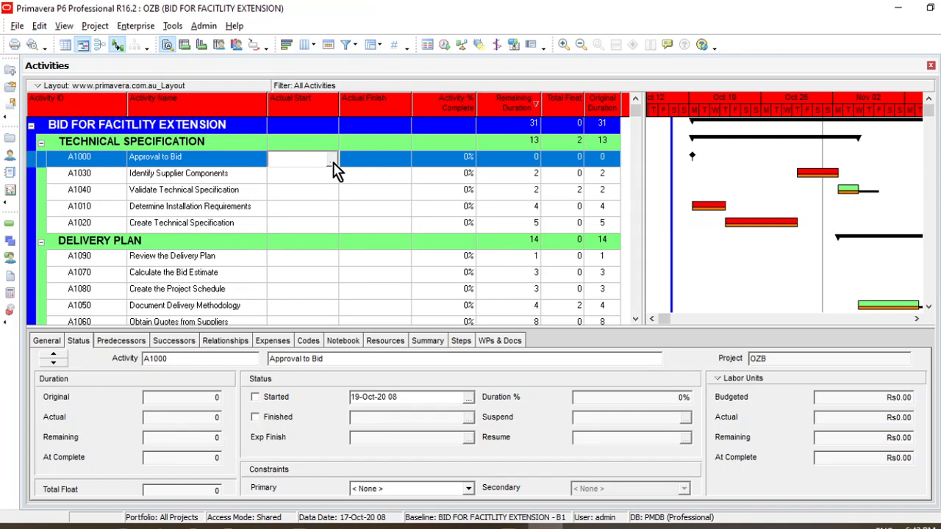
left_click(333, 162)
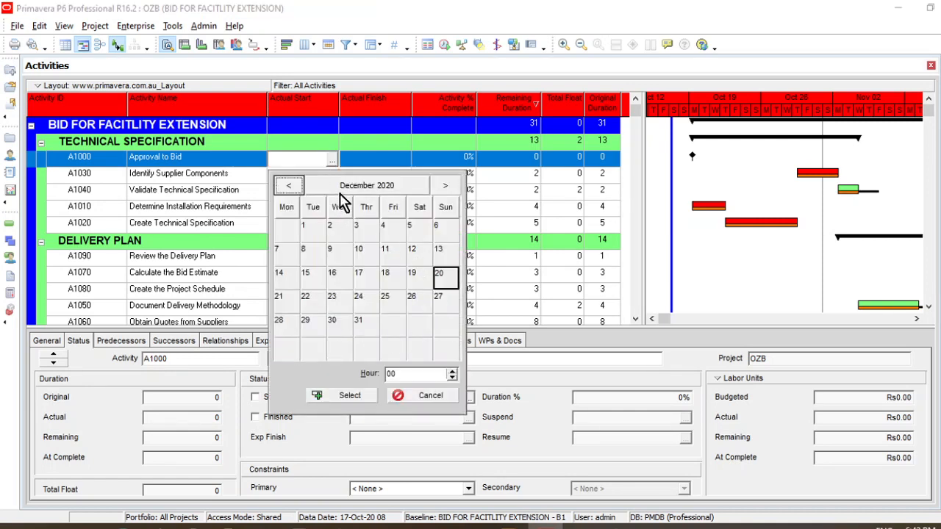
left_click(289, 186)
left_click(288, 186)
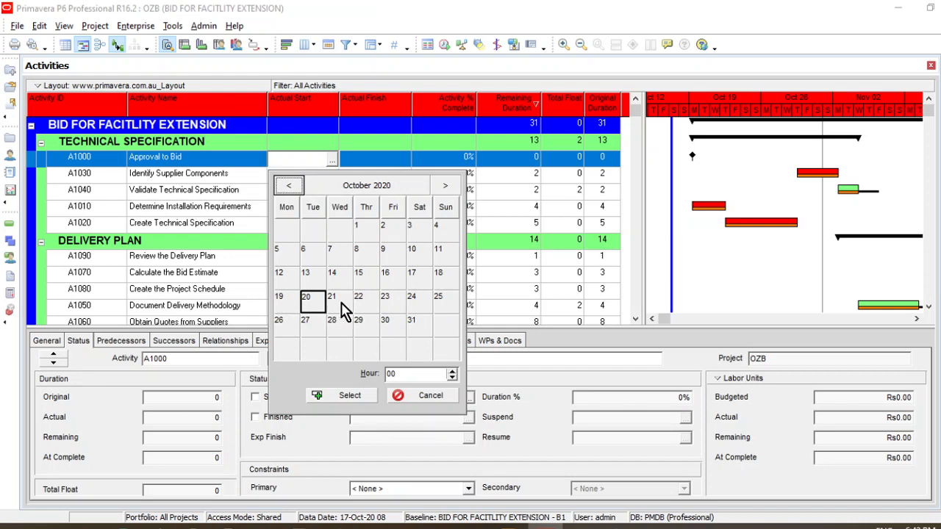
left_click(362, 303)
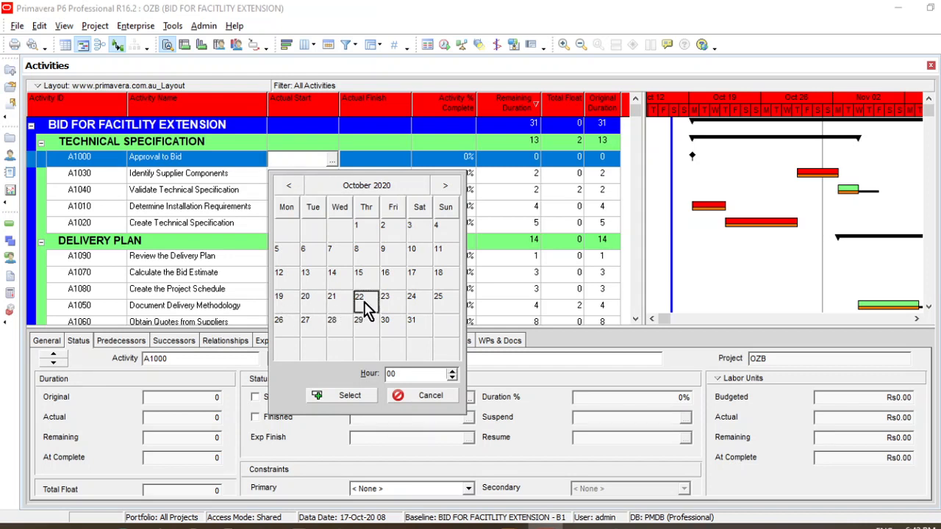
left_click(426, 375)
type("8")
left_click(351, 395)
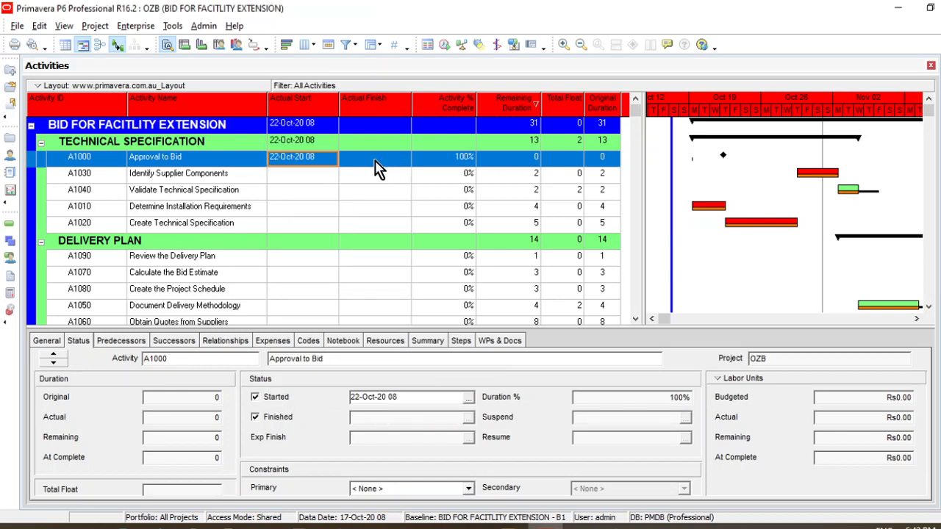
Set the Actual Start of activity A1030 Identify Supplier Components to 22 October 2020 at hour 08
left_click(330, 179)
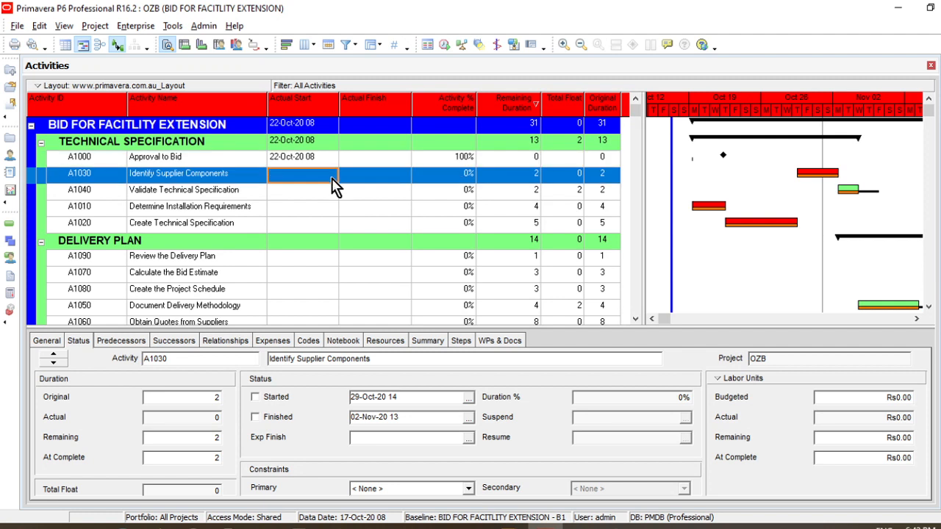
left_click(331, 179)
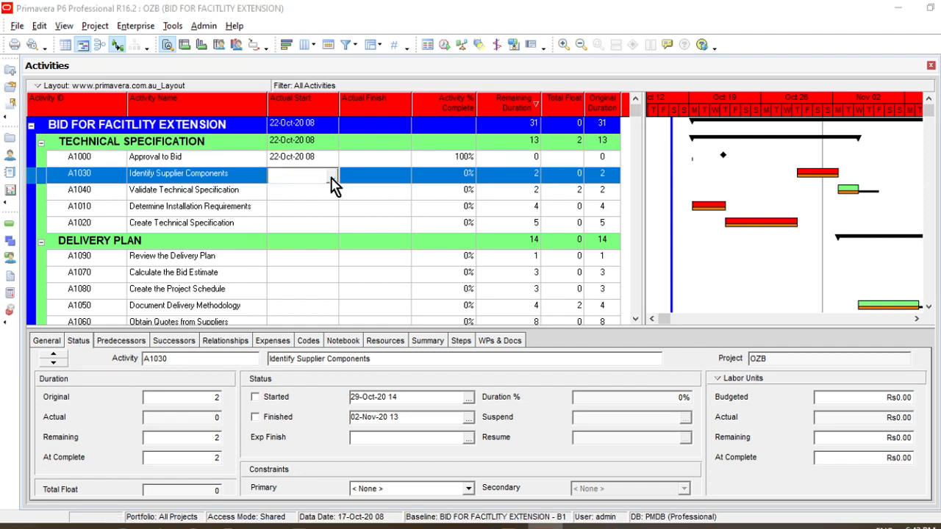
left_click(331, 179)
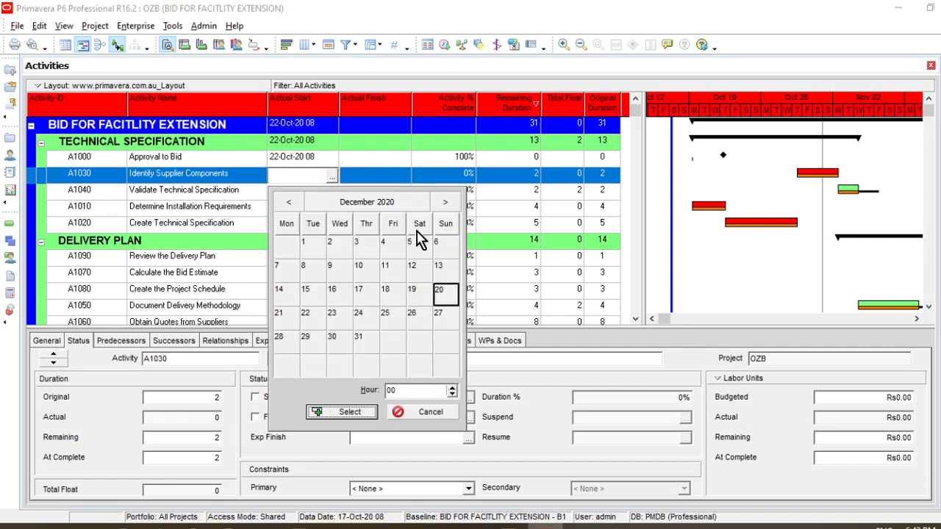
left_click(289, 203)
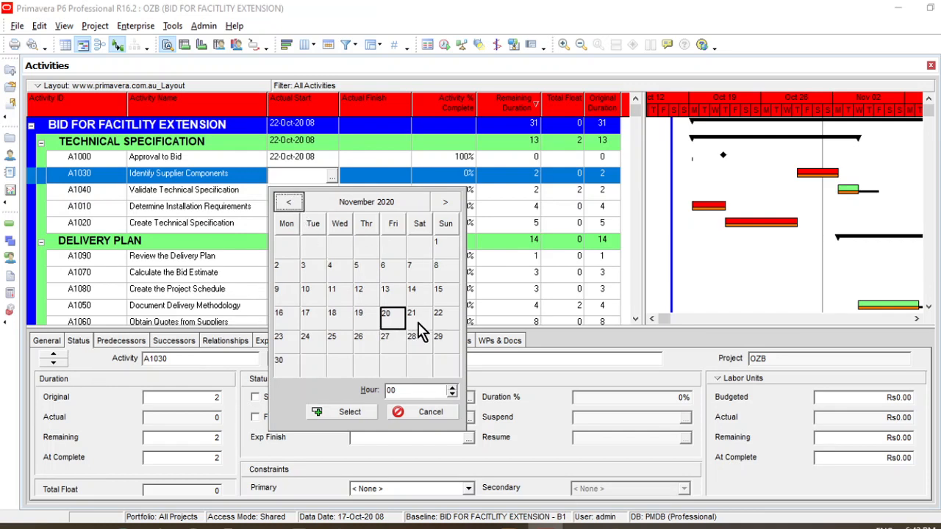
left_click(390, 319)
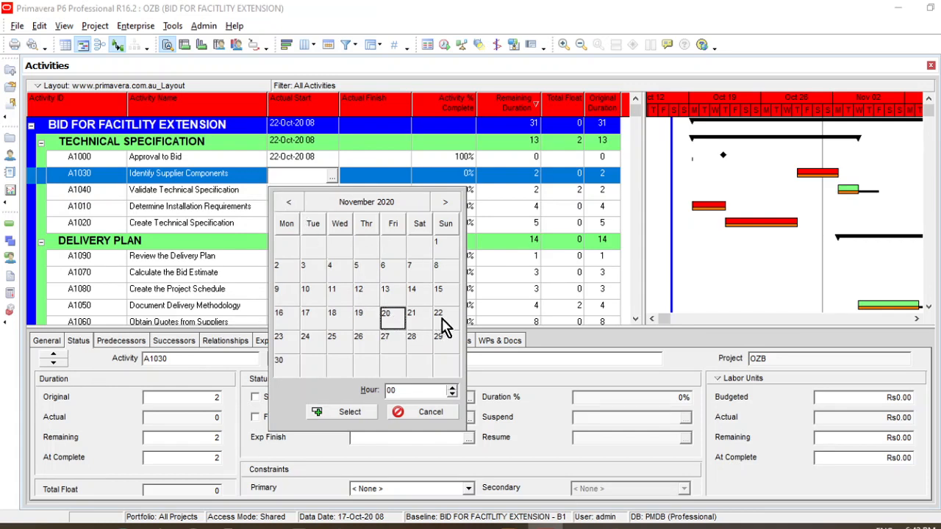
left_click(289, 203)
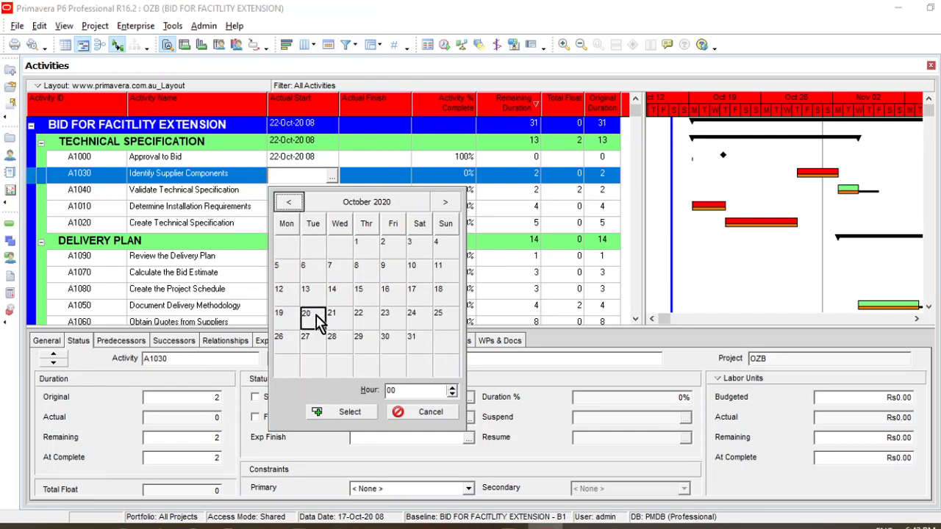
left_click(365, 321)
double_click(405, 391)
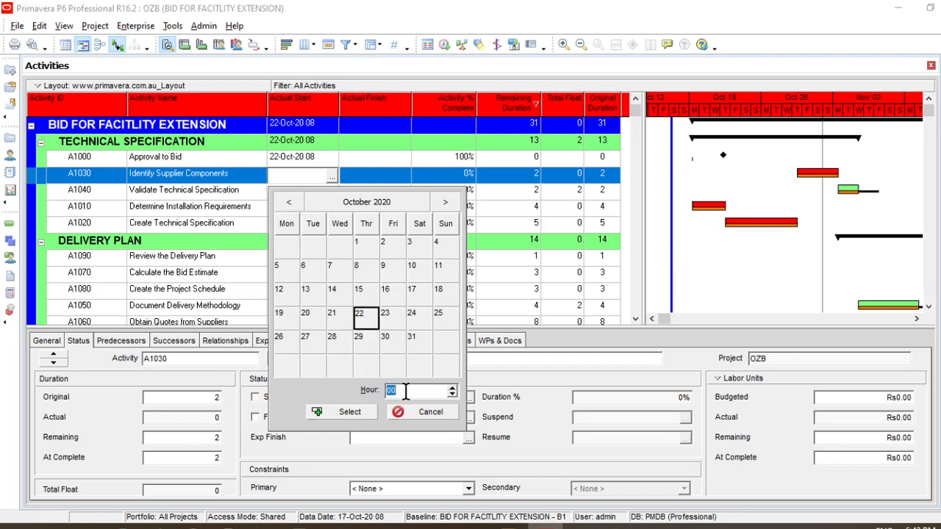
type("8")
left_click(352, 413)
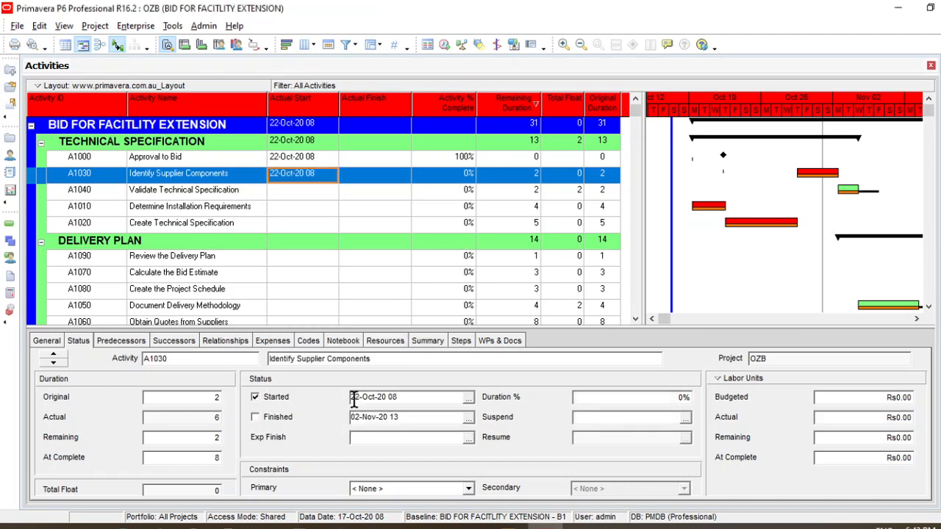
Set the Actual Finish of activity A1030 Identify Supplier Components to 27 October 2020 at hour 16
left_click(406, 181)
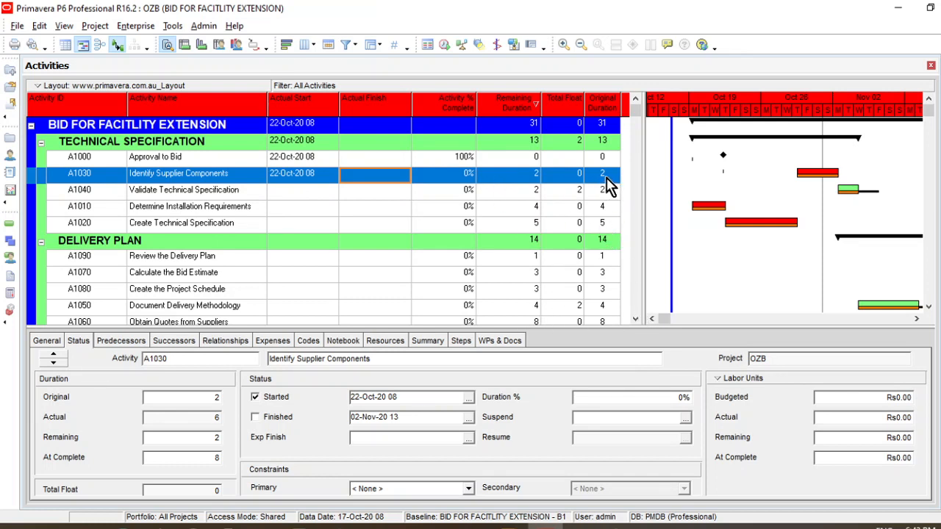
left_click(408, 182)
left_click(406, 181)
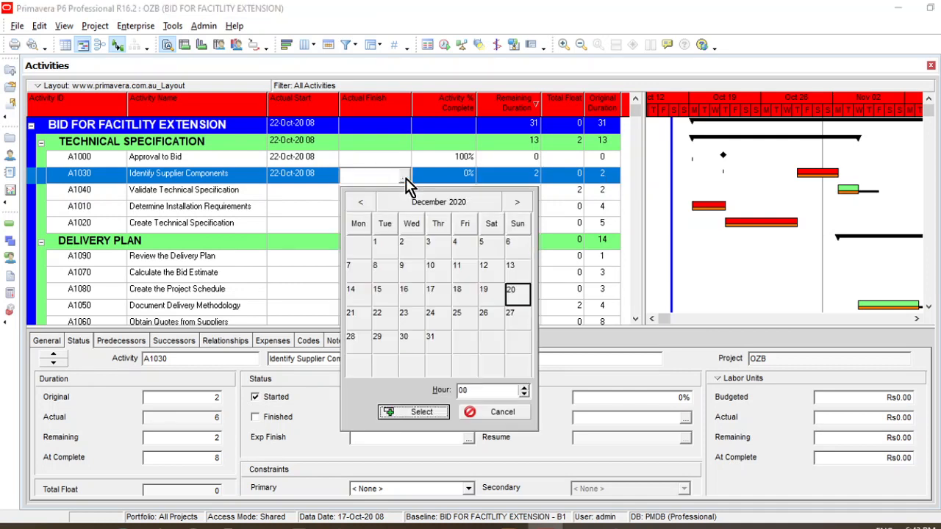
left_click(361, 203)
left_click(361, 203)
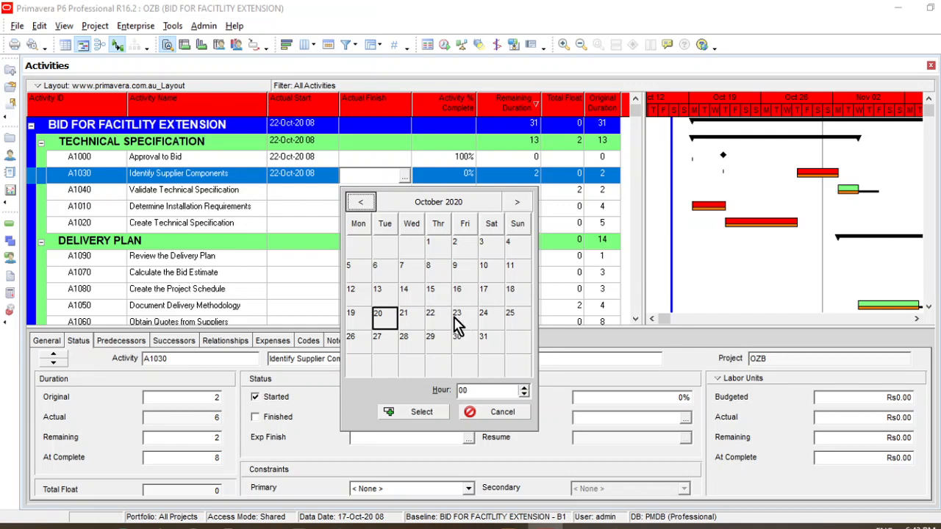
left_click(380, 343)
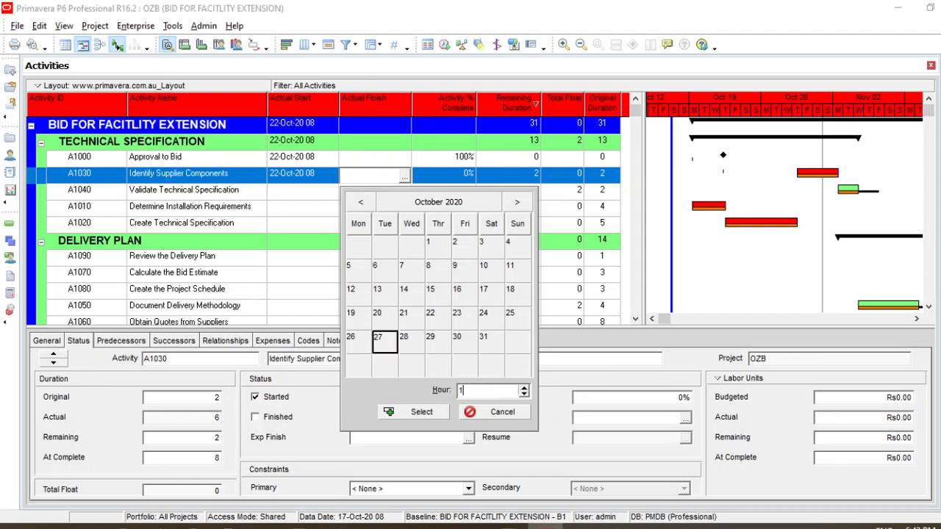
left_click(419, 413)
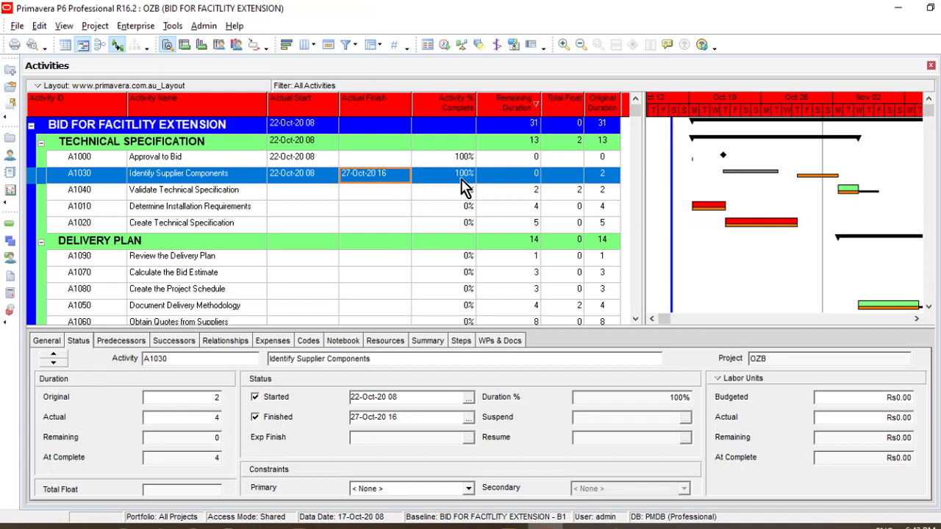
Set the Actual Start of activity A1040 Validate Technical Specification to 23 October 2020 at hour 08
left_click(332, 196)
left_click(332, 196)
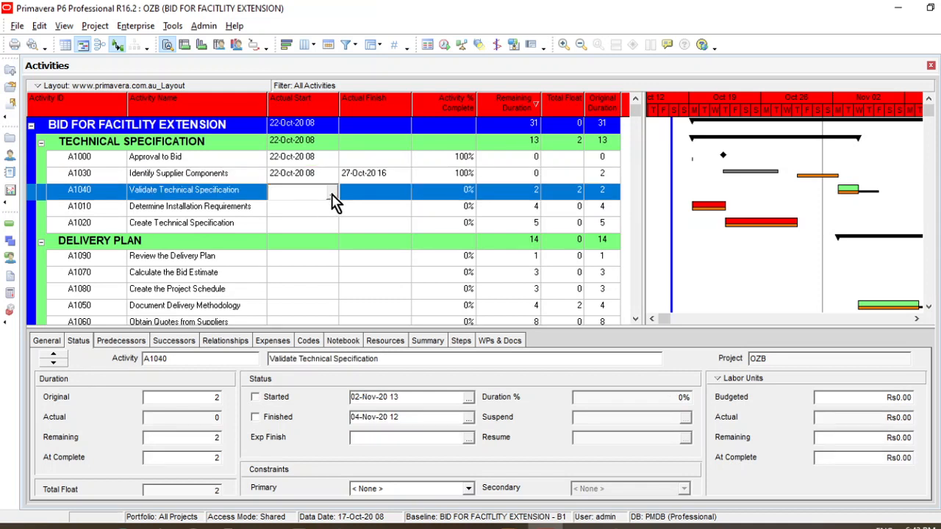
left_click(332, 193)
left_click(288, 219)
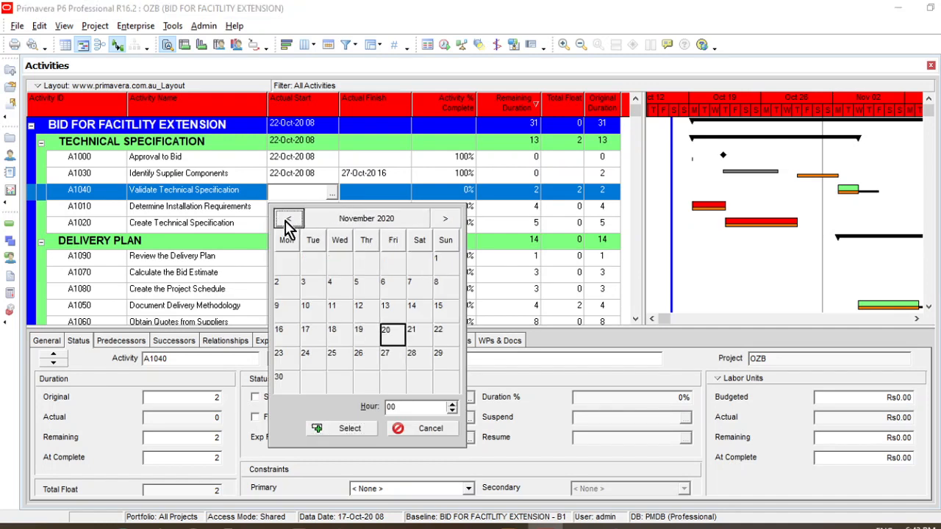
left_click(287, 219)
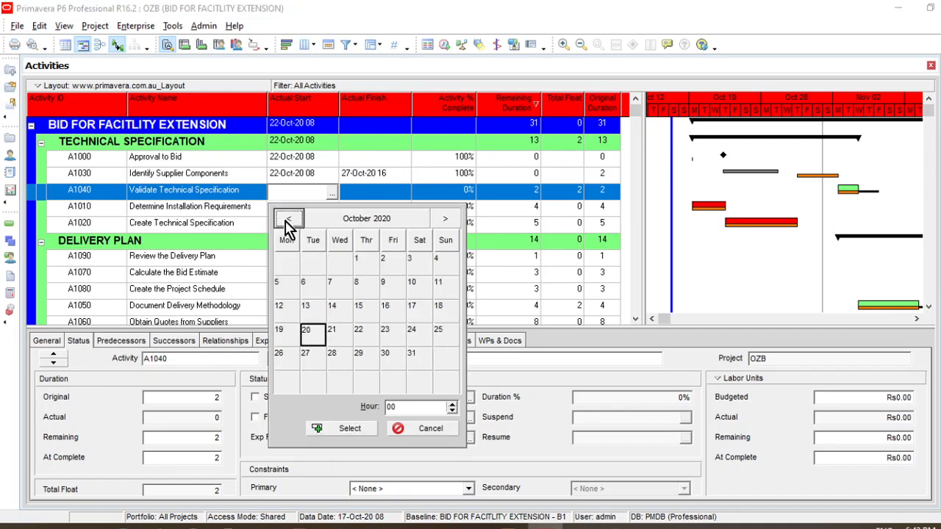
left_click(386, 335)
double_click(403, 408)
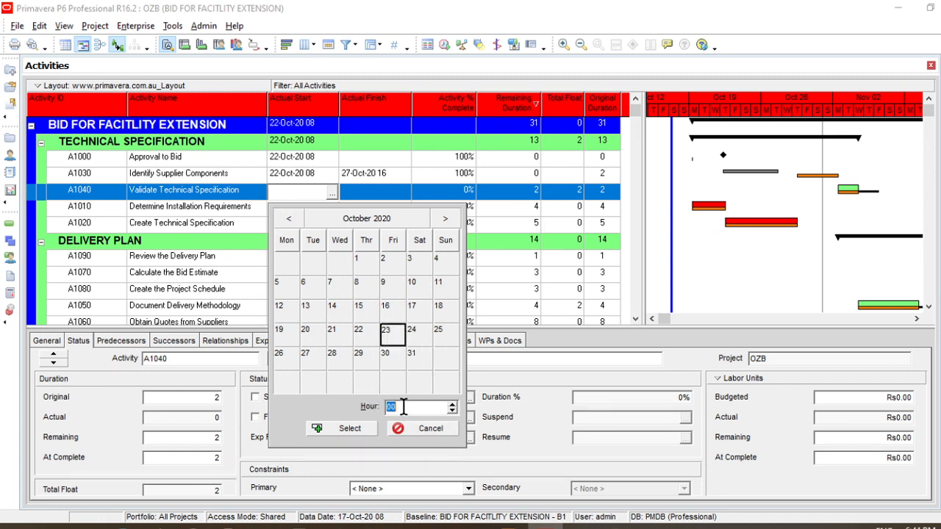
type("8")
left_click(350, 429)
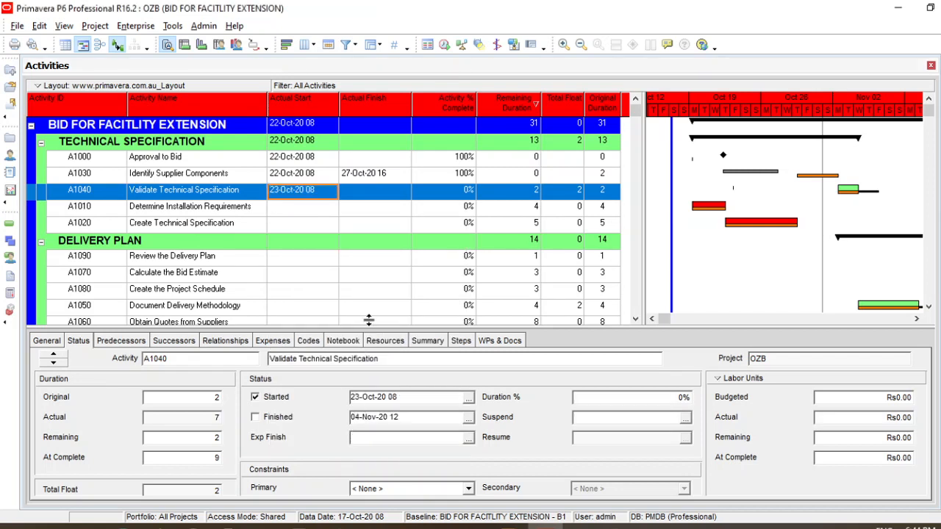
Set the Actual Finish of activity A1040 Validate Technical Specification to 28 October 2020 at hour 16
left_click(405, 194)
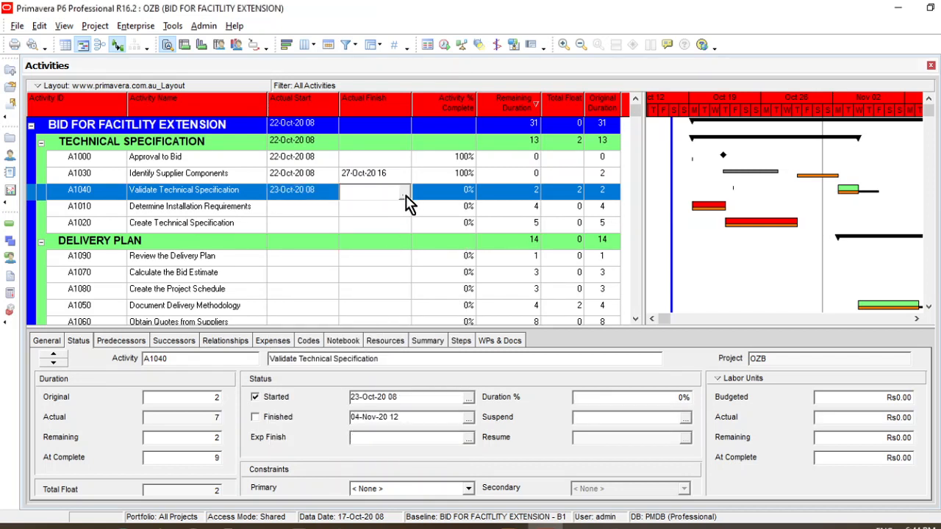
left_click(404, 195)
left_click(360, 219)
left_click(360, 218)
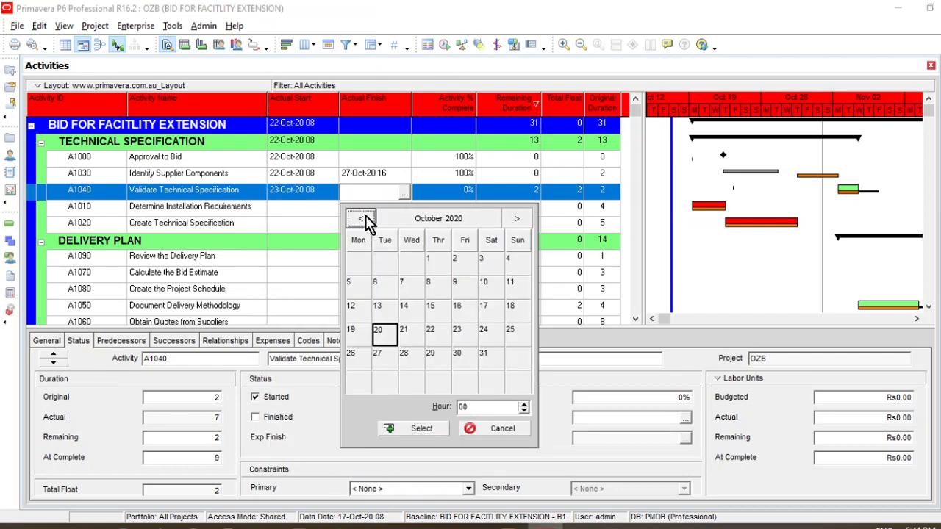
left_click(404, 356)
double_click(470, 406)
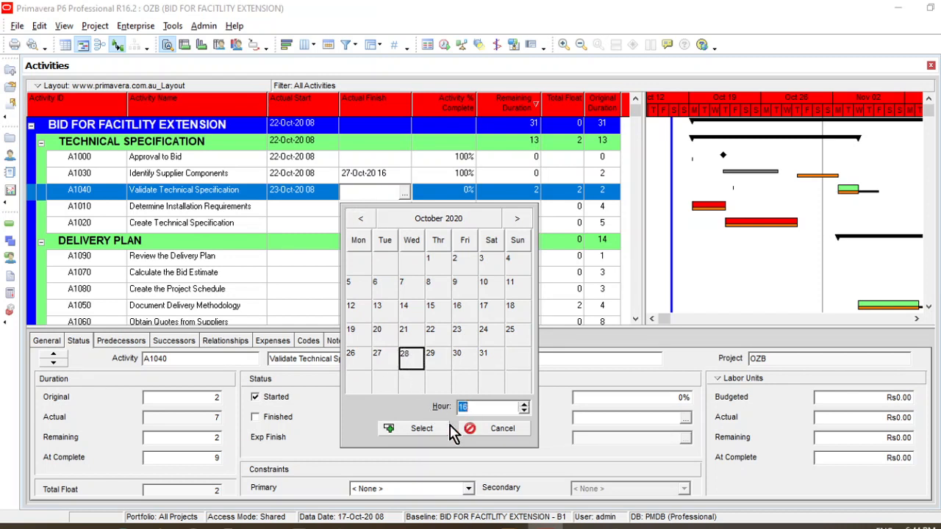
left_click(417, 429)
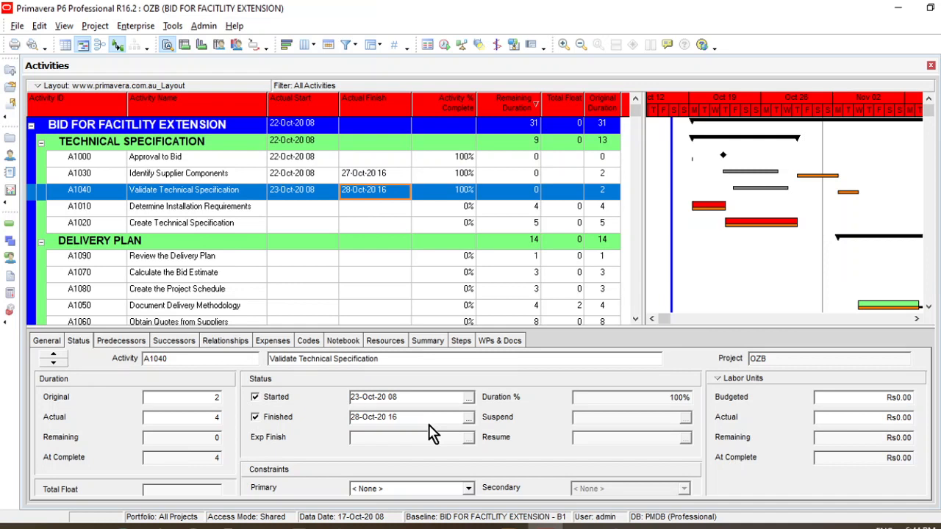
Set the Actual Start of activity A1010 Determine Installation Requirements to 23 October 2020 at hour 08
left_click(343, 209)
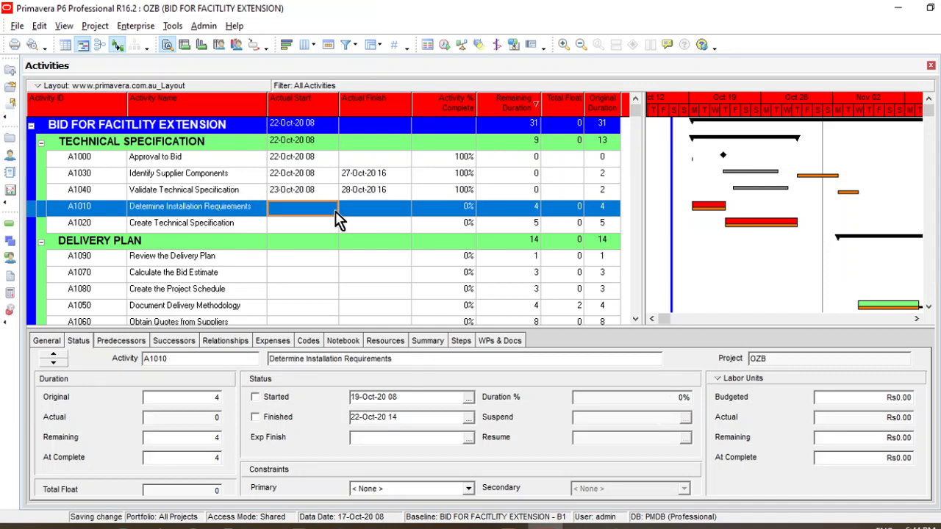
left_click(333, 211)
left_click(291, 239)
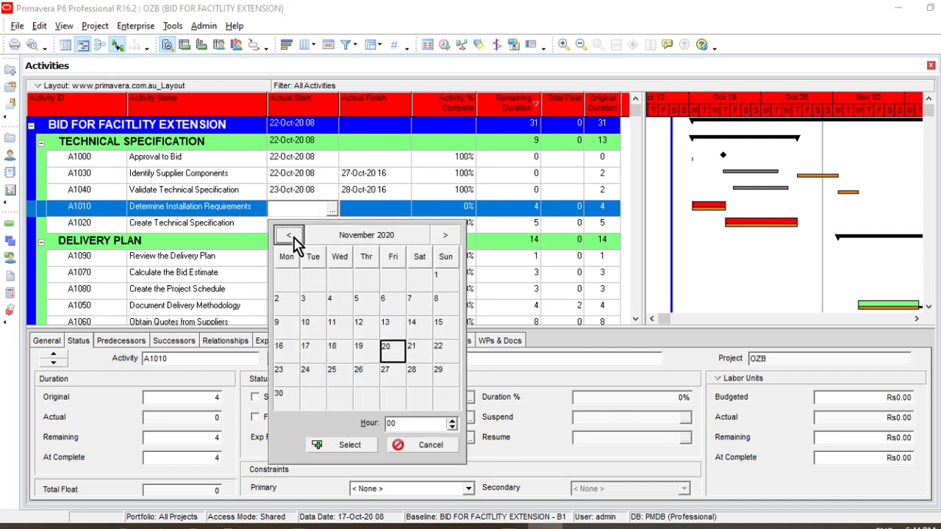
left_click(291, 238)
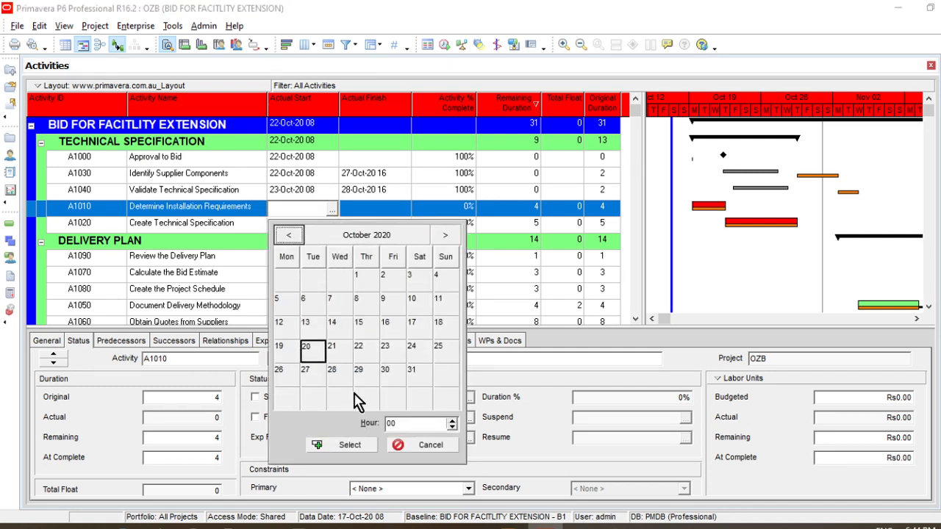
left_click(389, 355)
left_click(407, 424)
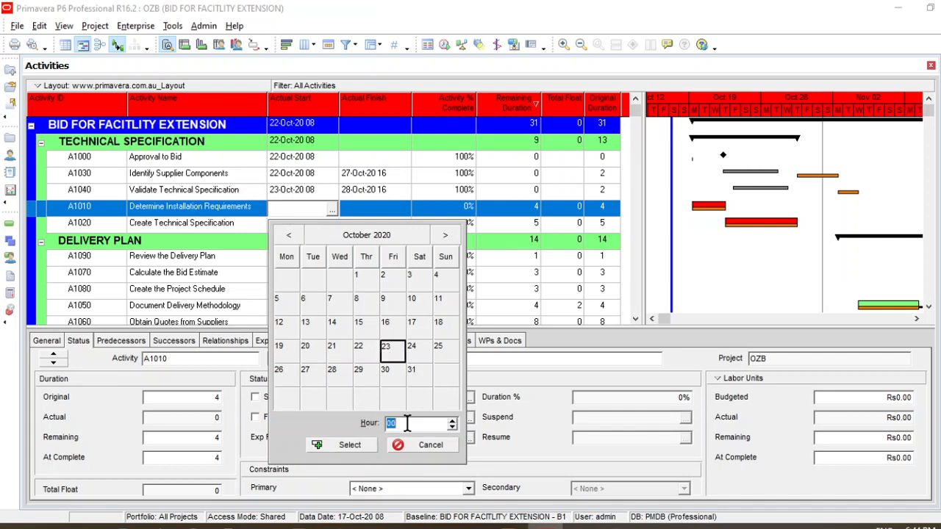
left_click(345, 444)
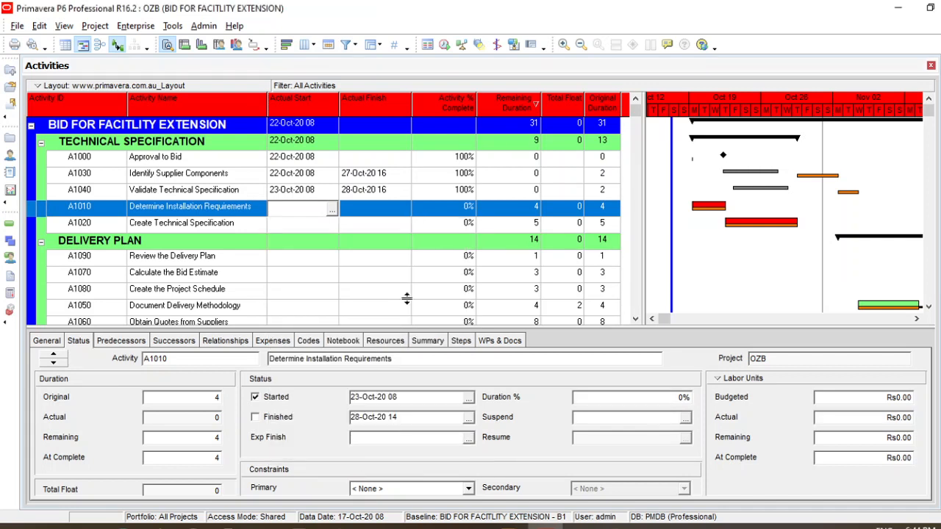
Set the Actual Finish of activity A1010 Determine Installation Requirements to 28 October 2020 at hour 16
left_click(404, 211)
left_click(404, 214)
left_click(403, 211)
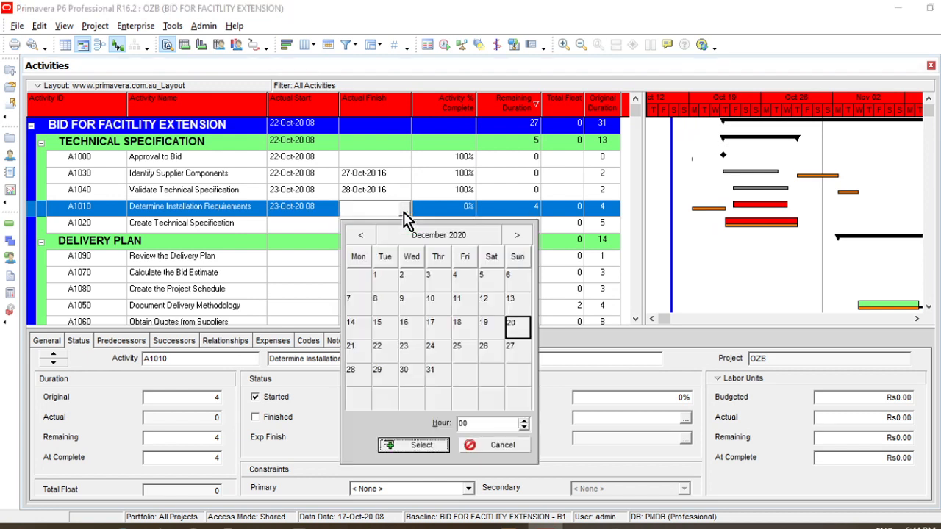
left_click(361, 235)
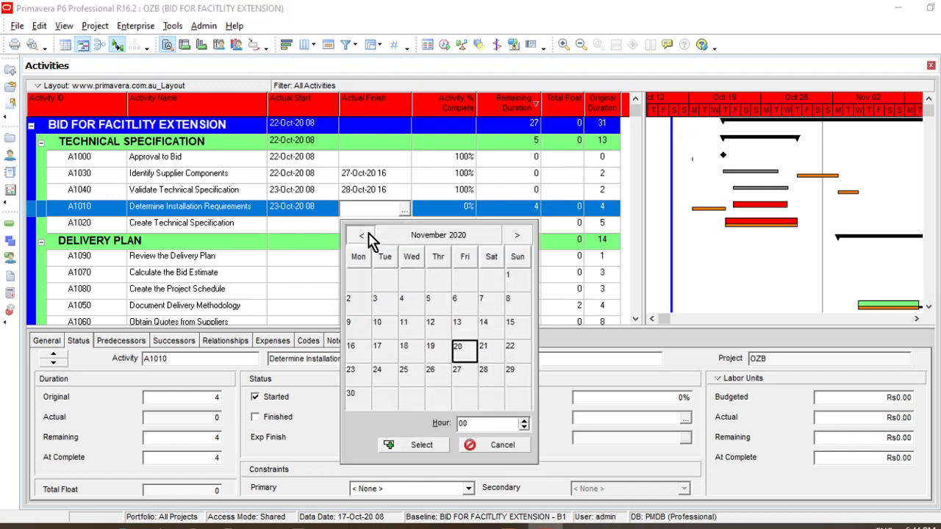
left_click(361, 236)
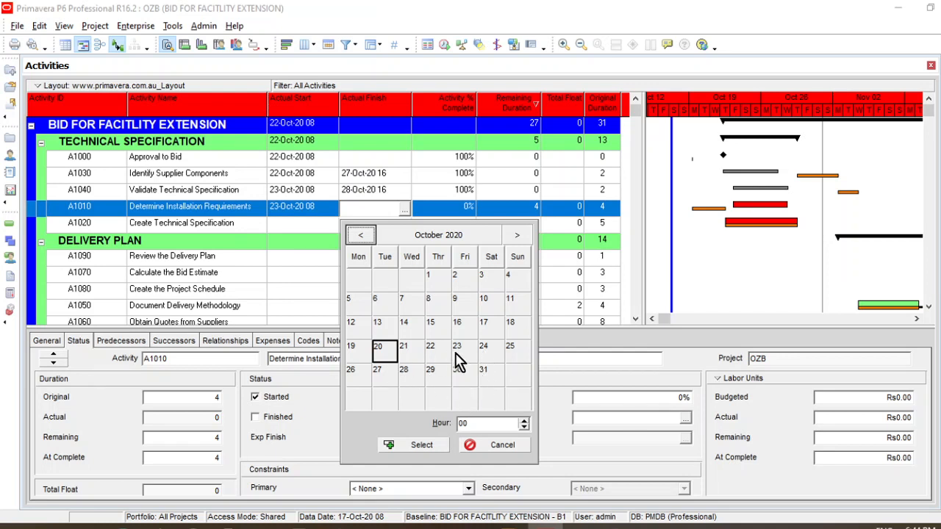
left_click(404, 370)
left_click(482, 424)
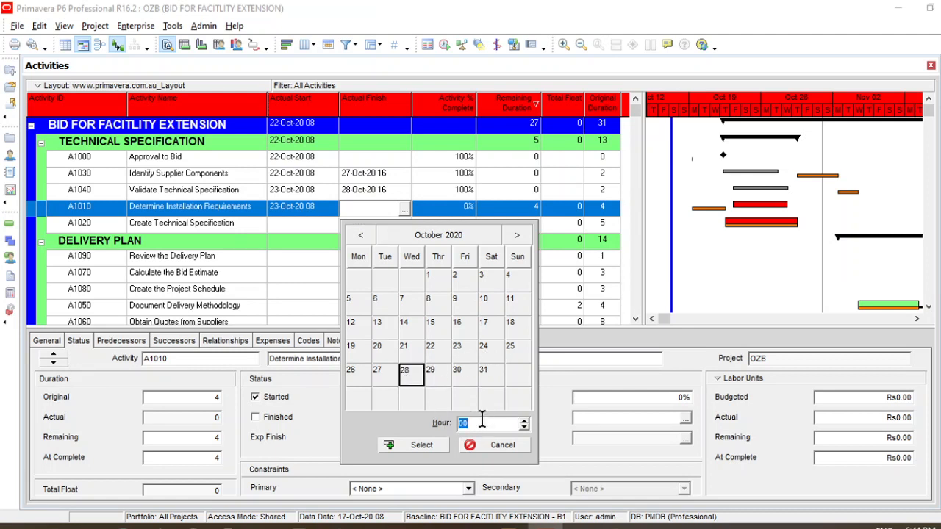
type("16")
left_click(417, 445)
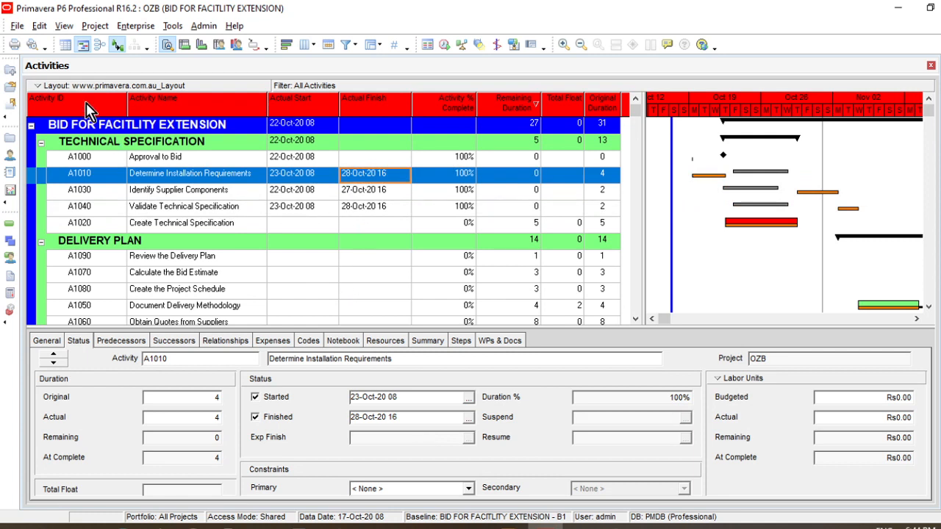
Sort the activities by Activity ID and set the Actual Start of A1020 Create Technical Specification to 22 October 2020 at hour 08
left_click(88, 103)
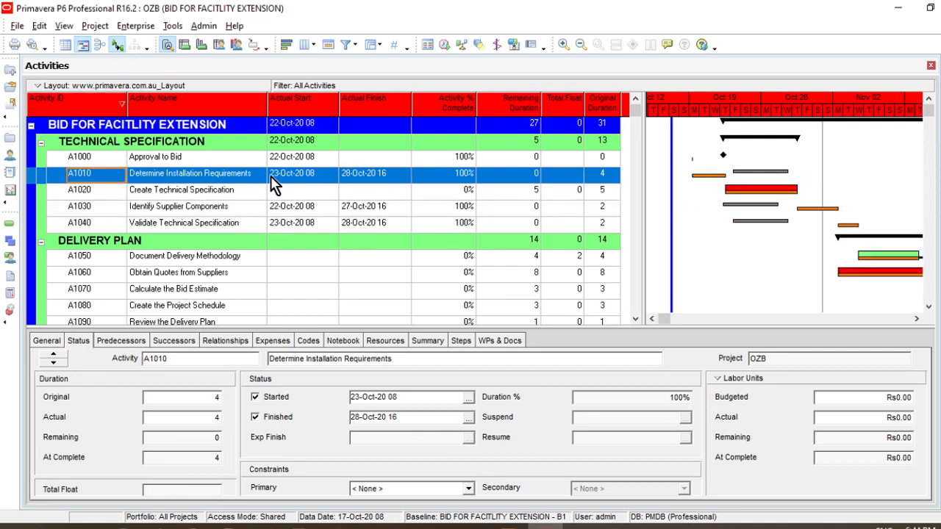
left_click(319, 195)
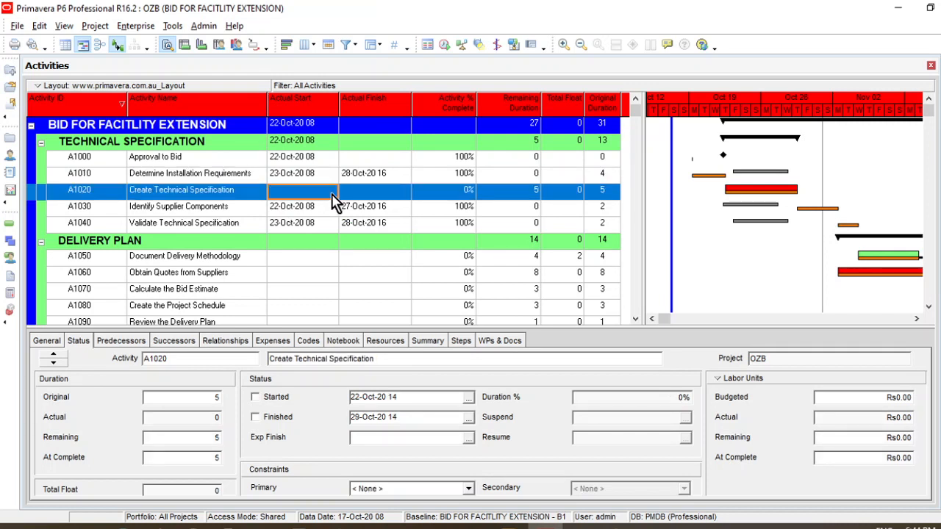
left_click(332, 194)
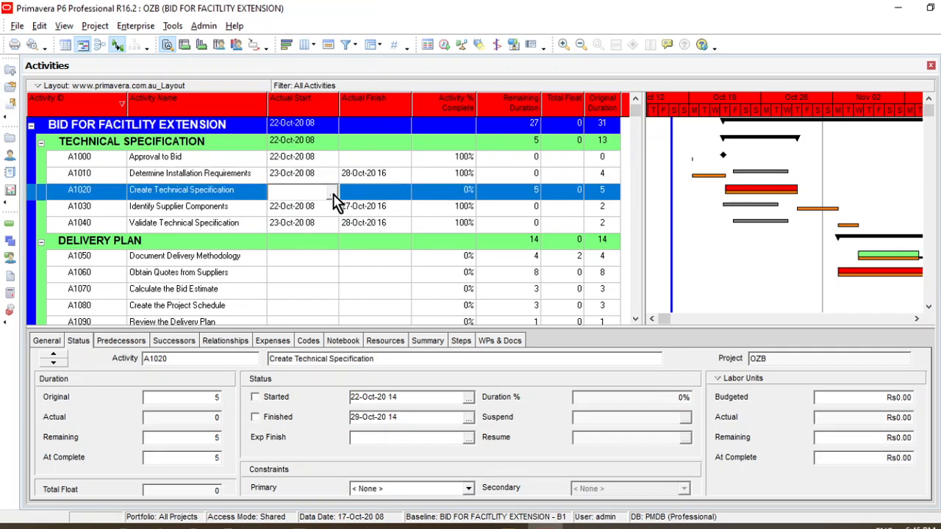
left_click(333, 193)
left_click(294, 219)
left_click(295, 219)
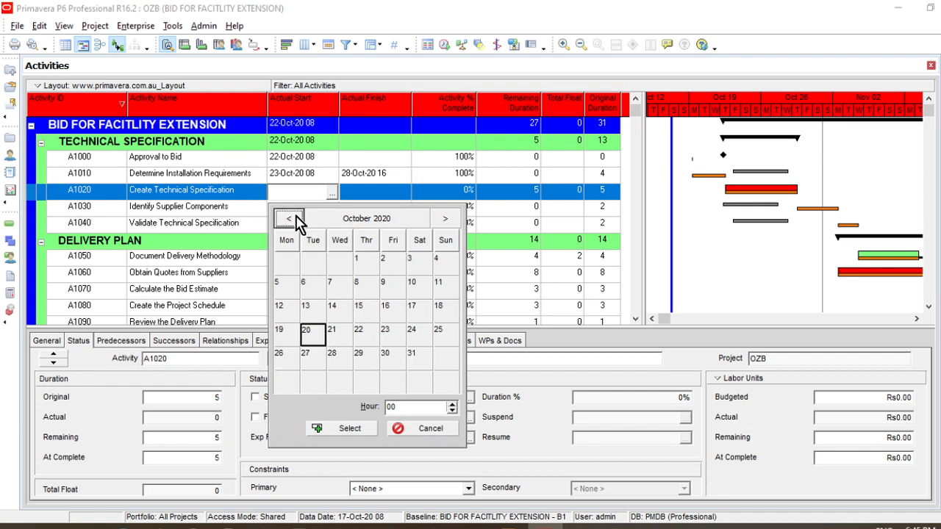
left_click(368, 338)
left_click(417, 408)
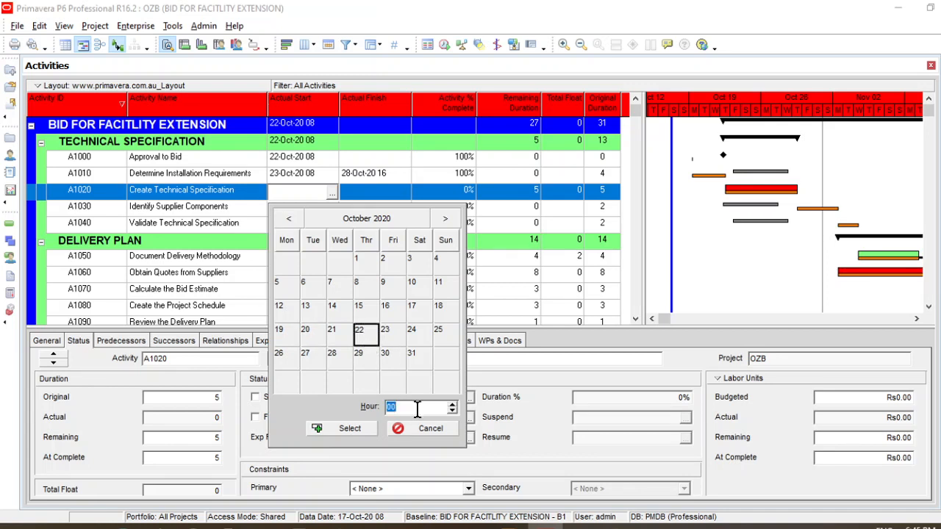
left_click(360, 430)
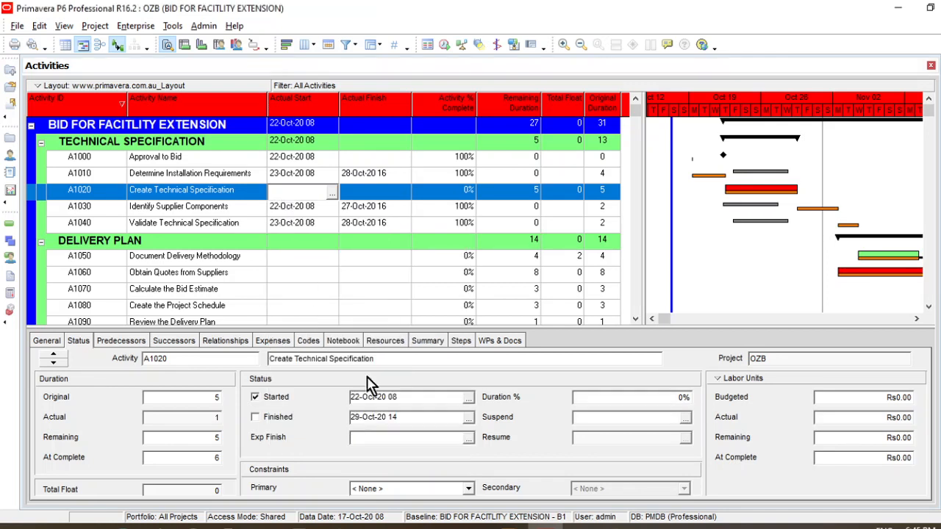
Set the Actual Finish of activity A1020 Create Technical Specification to 27 October 2020 at hour 16
left_click(405, 203)
left_click(407, 200)
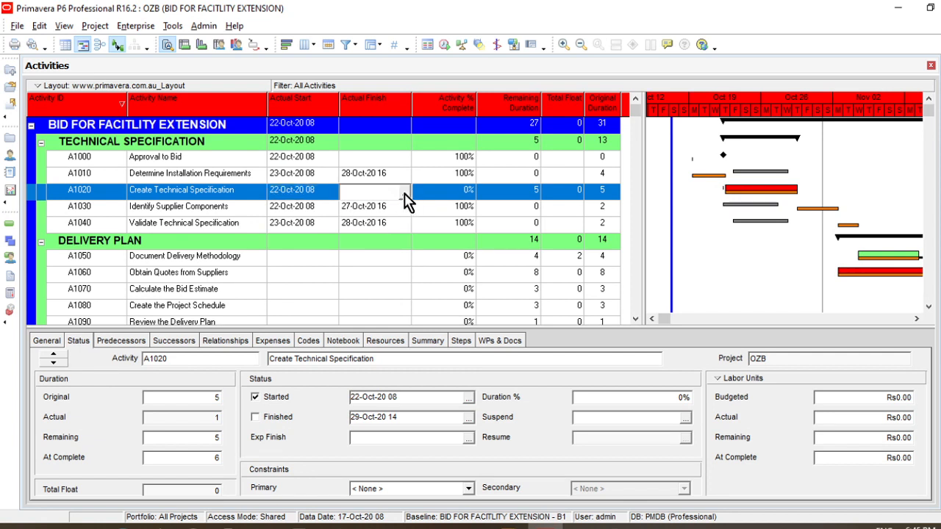
left_click(405, 195)
left_click(360, 219)
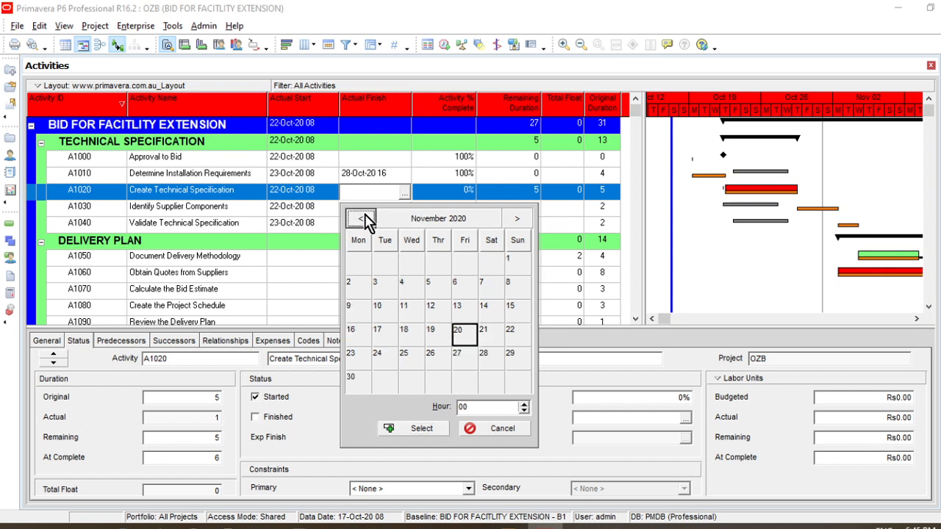
left_click(360, 219)
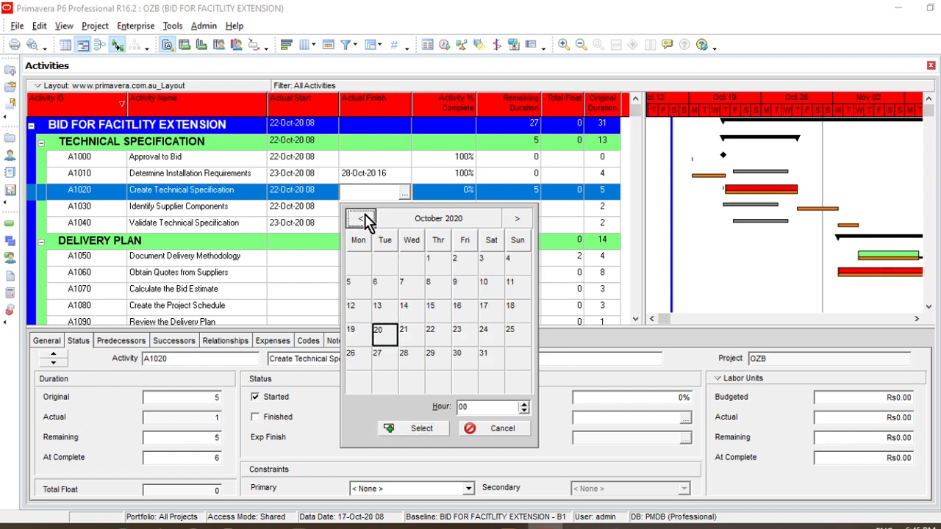
left_click(380, 362)
double_click(474, 409)
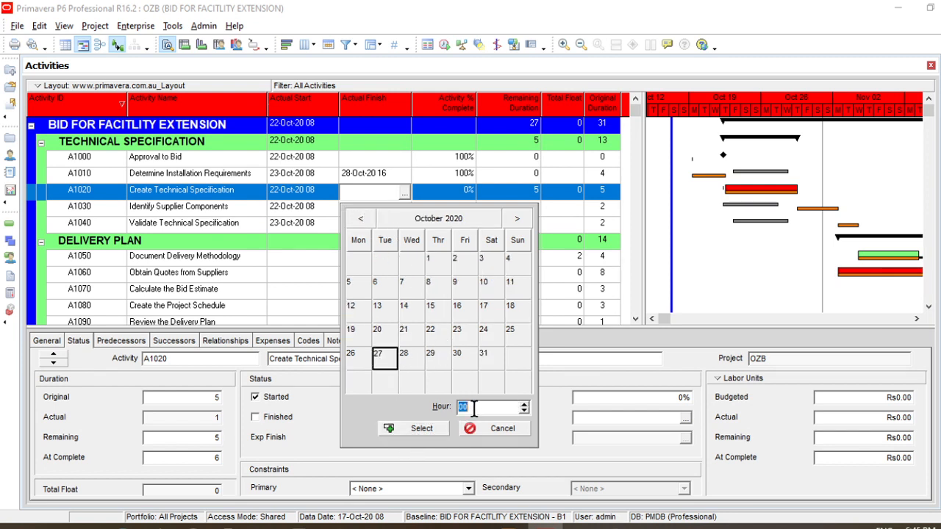
type("16")
left_click(433, 433)
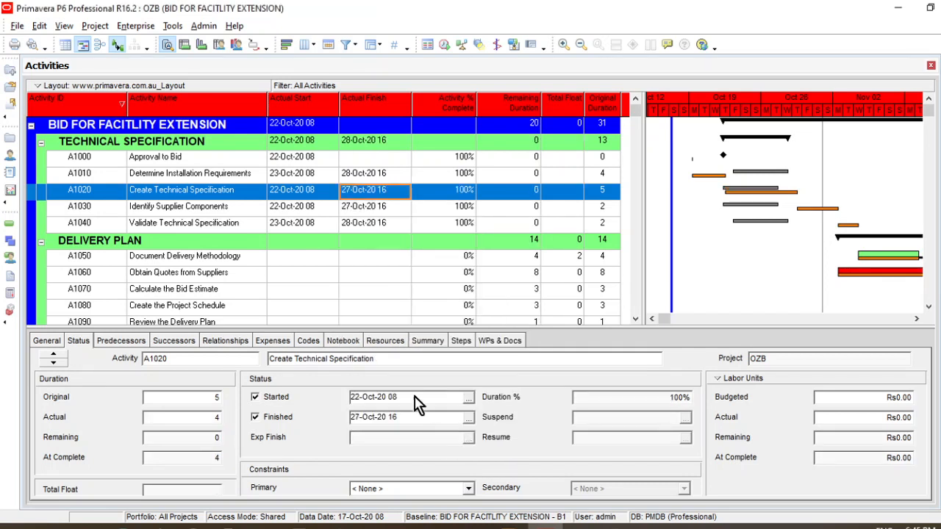
Set the Actual Start of activity A1050 Document Delivery Methodology to 27 October 2020 at hour 08
left_click(322, 258)
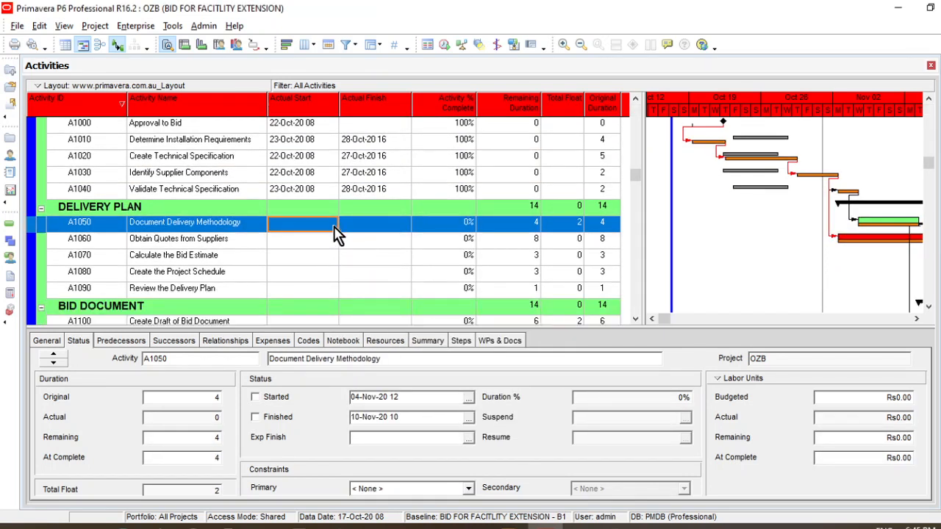
left_click(334, 225)
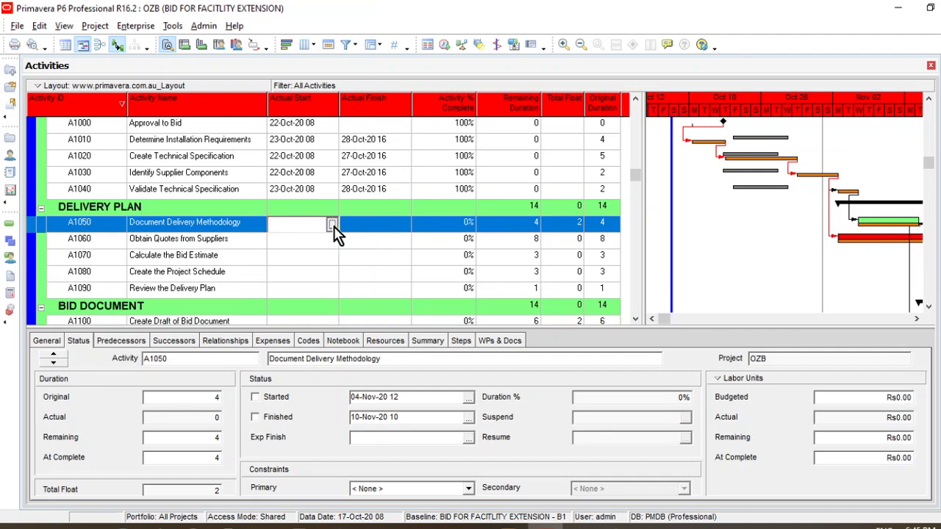
left_click(332, 225)
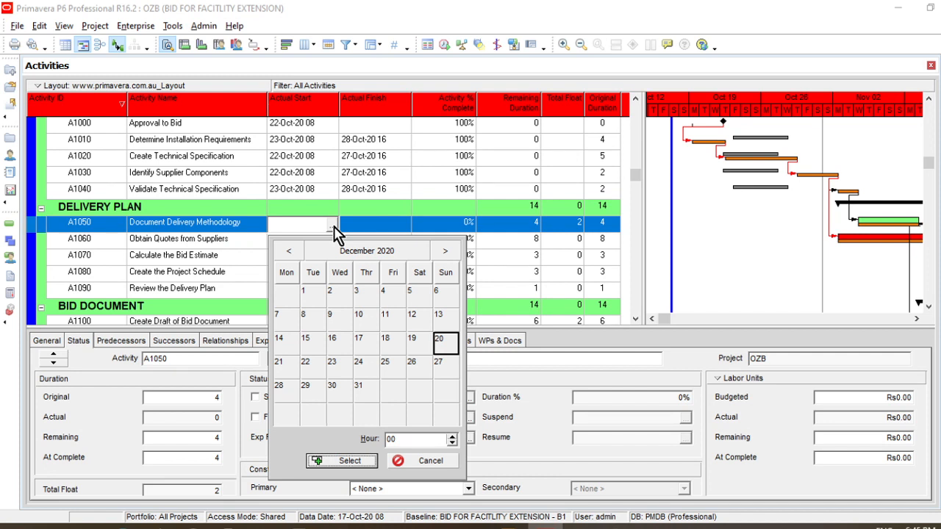
left_click(290, 251)
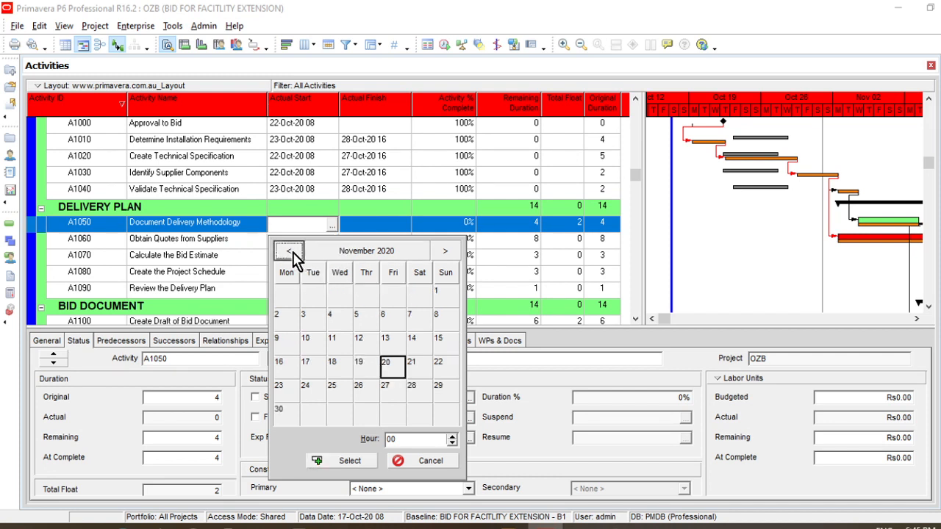
left_click(291, 253)
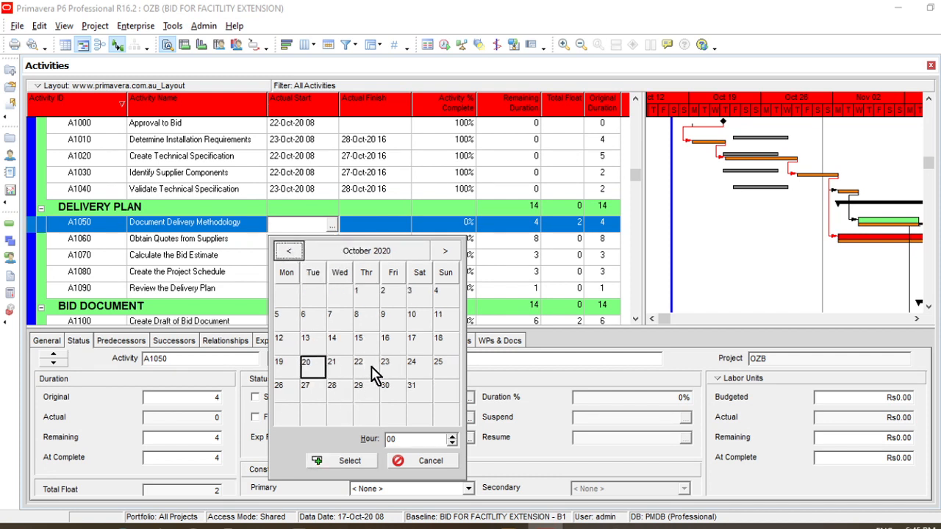
left_click(338, 393)
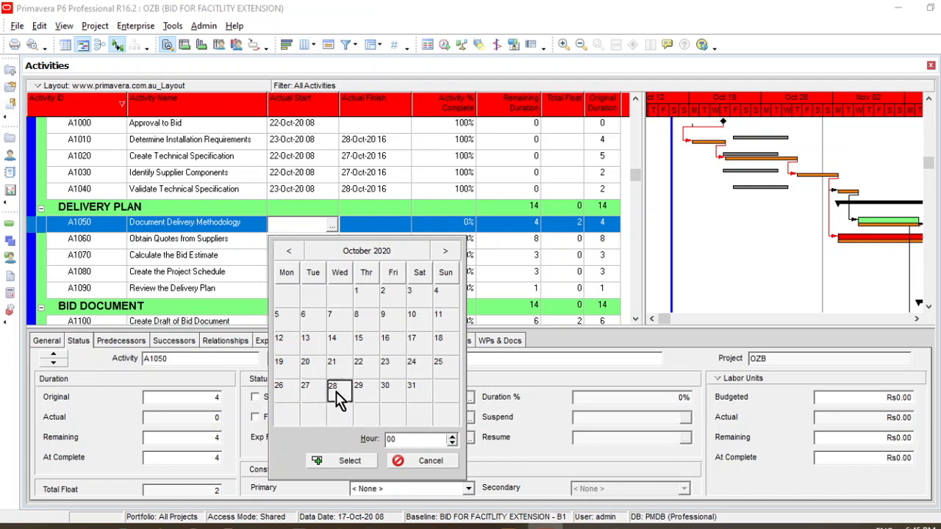
left_click(403, 440)
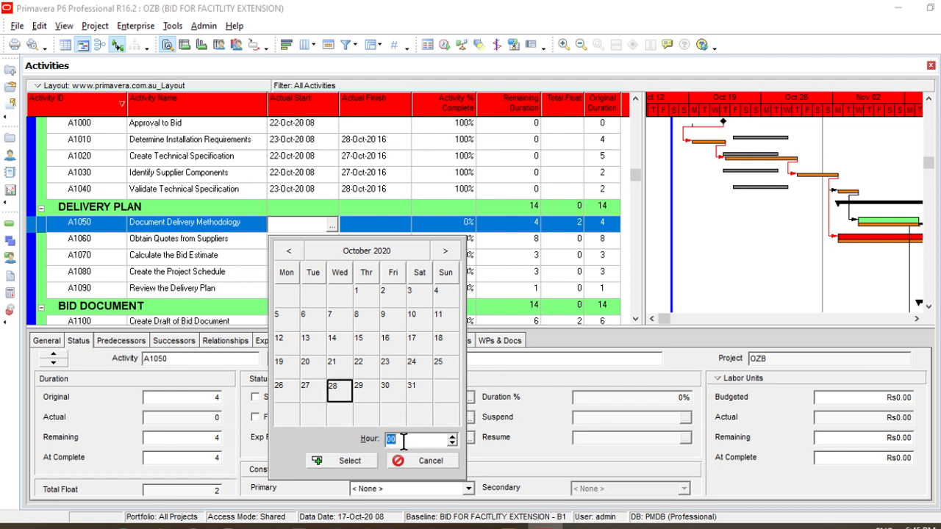
left_click(313, 392)
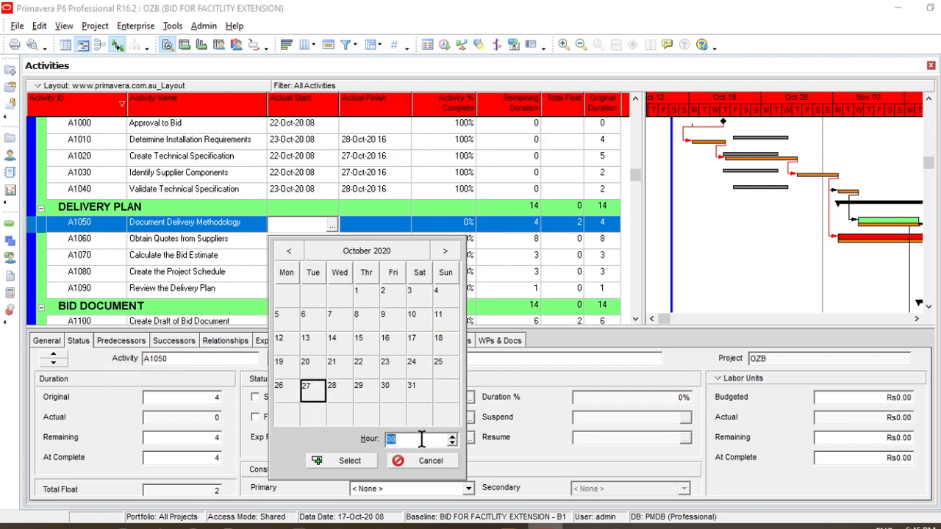
left_click(350, 460)
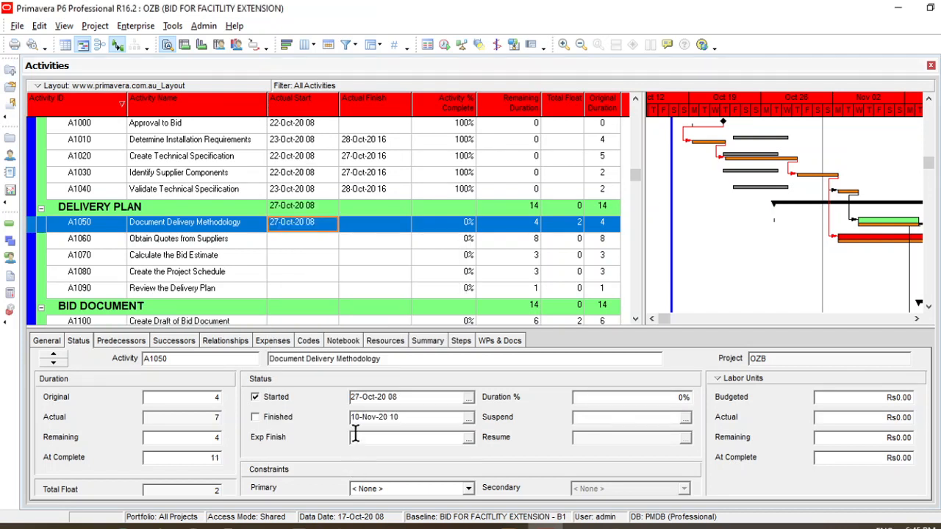
Set the Actual Finish of activity A1050 Document Delivery Methodology to 30 October 2020 at hour 16
left_click(397, 232)
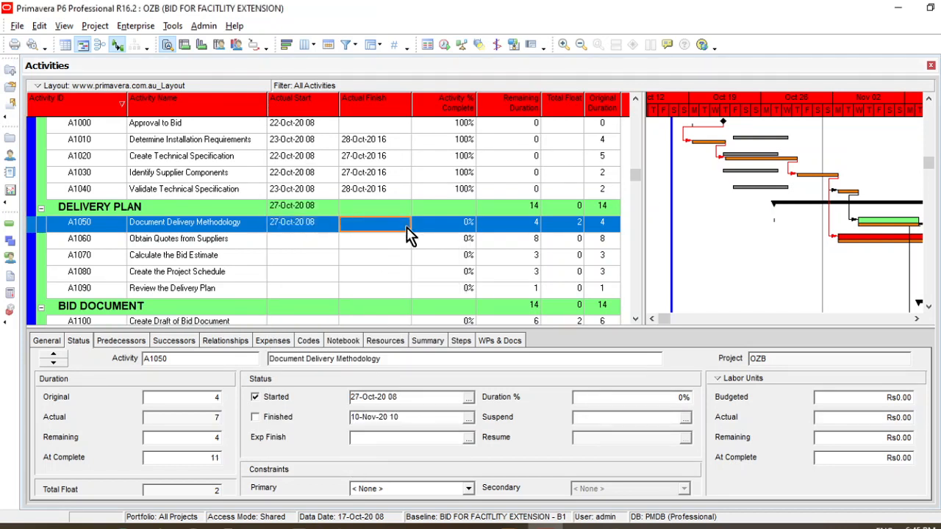
left_click(406, 228)
left_click(406, 225)
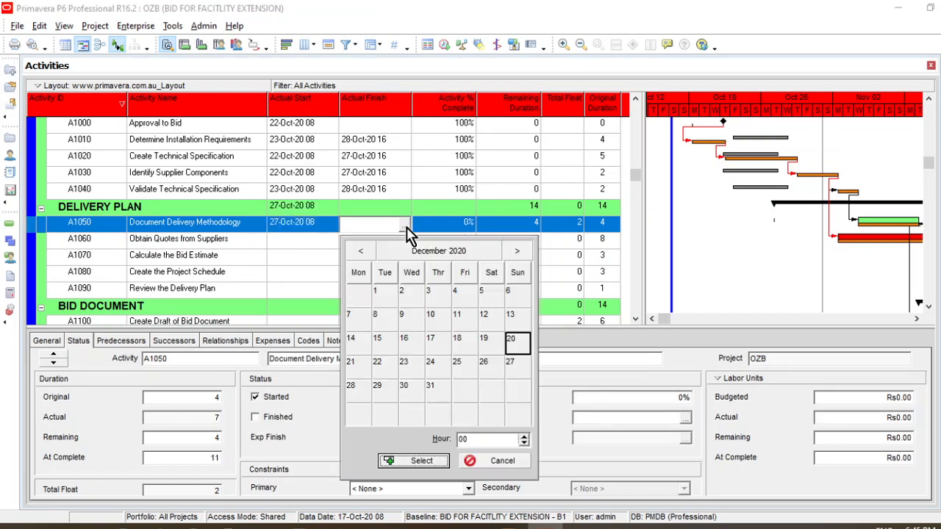
left_click(365, 252)
left_click(364, 253)
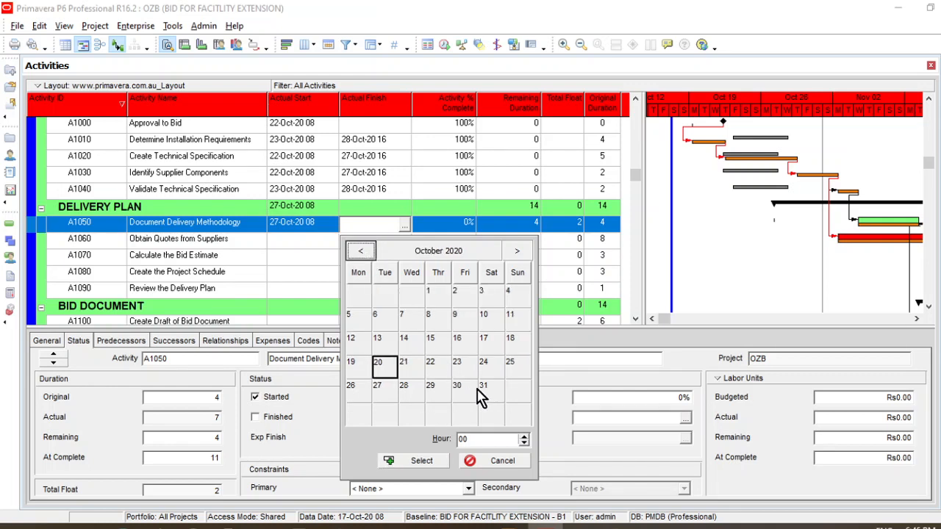
left_click(463, 389)
double_click(478, 439)
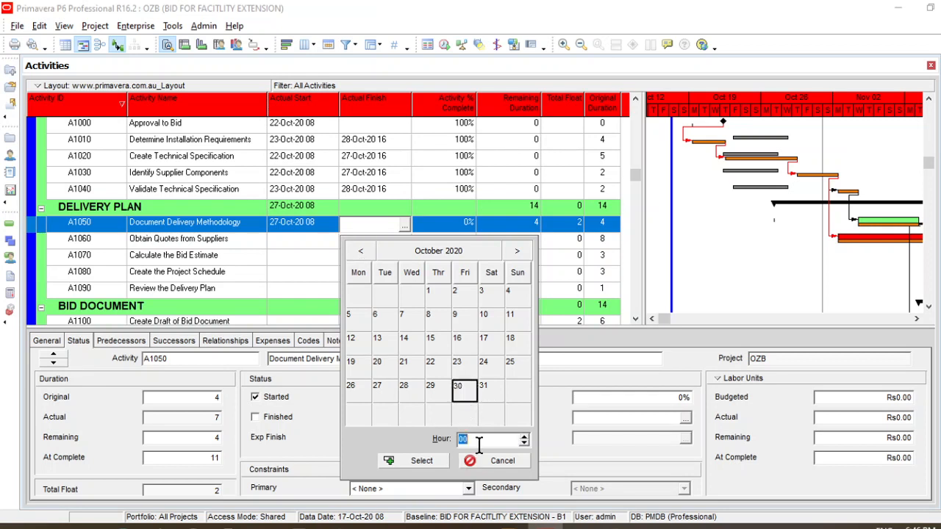
left_click(428, 461)
Set the Actual Start of activity A1060 Obtain Quotes from Suppliers to 2 November 2020 at hour 08
left_click(332, 248)
left_click(332, 249)
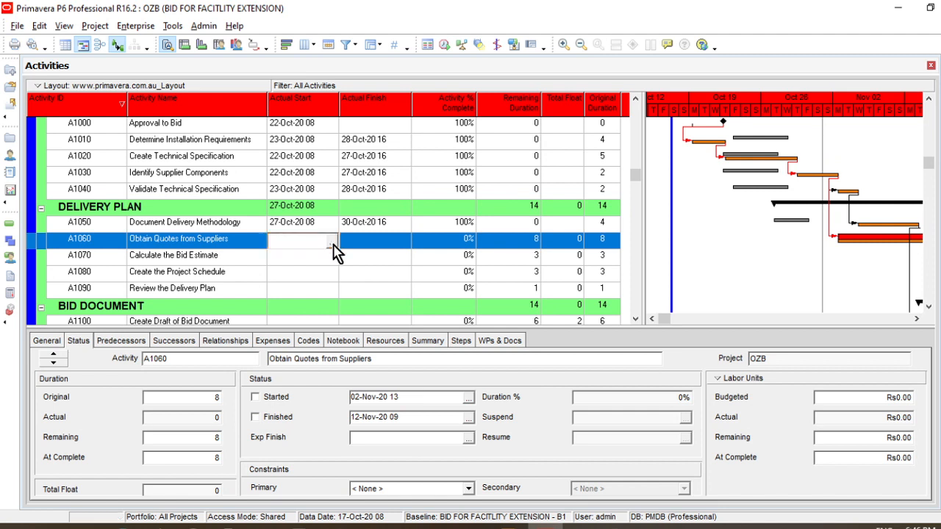
left_click(333, 242)
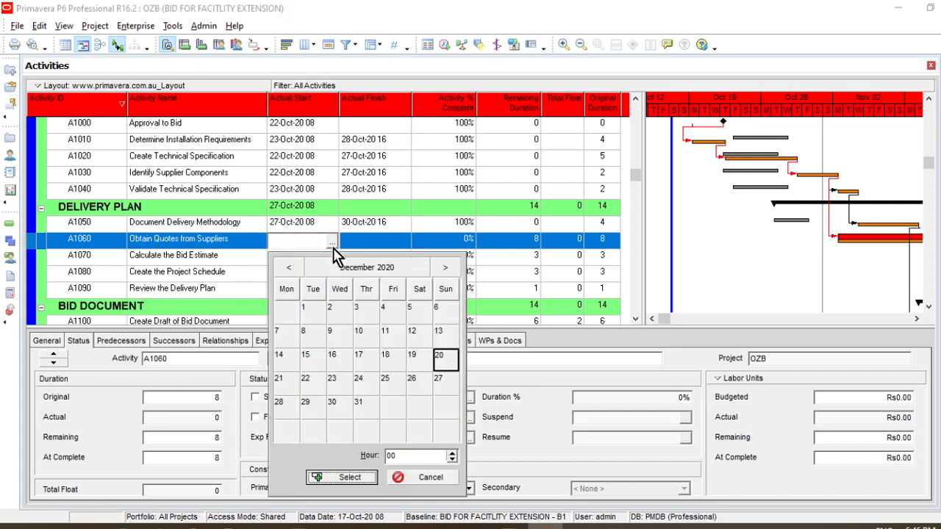
left_click(296, 269)
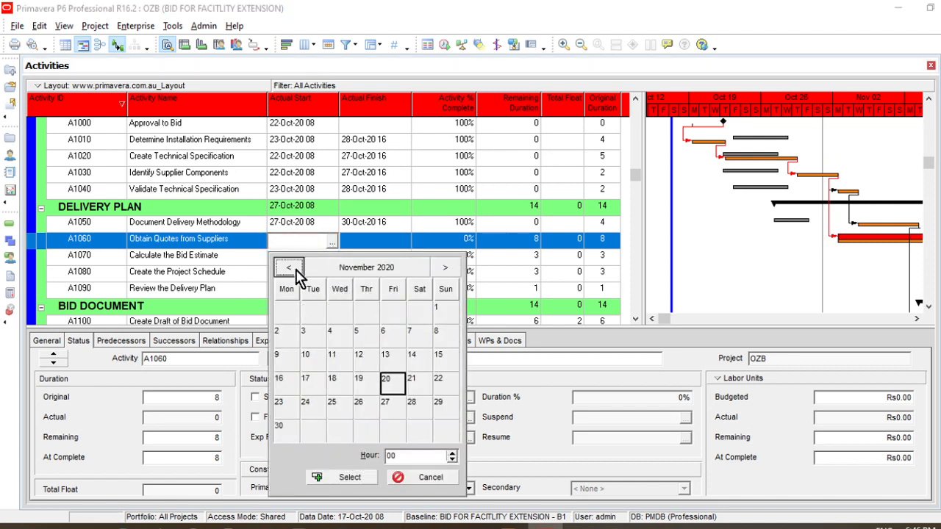
left_click(287, 434)
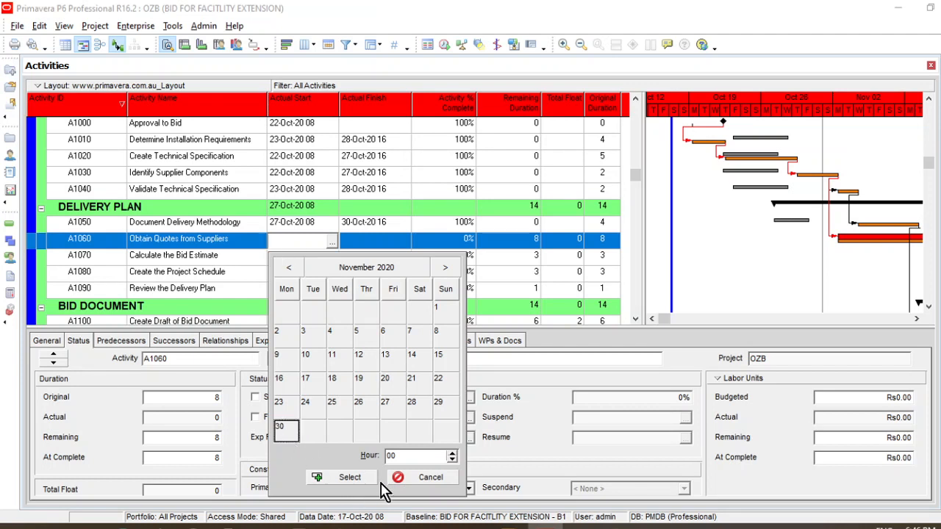
left_click(288, 267)
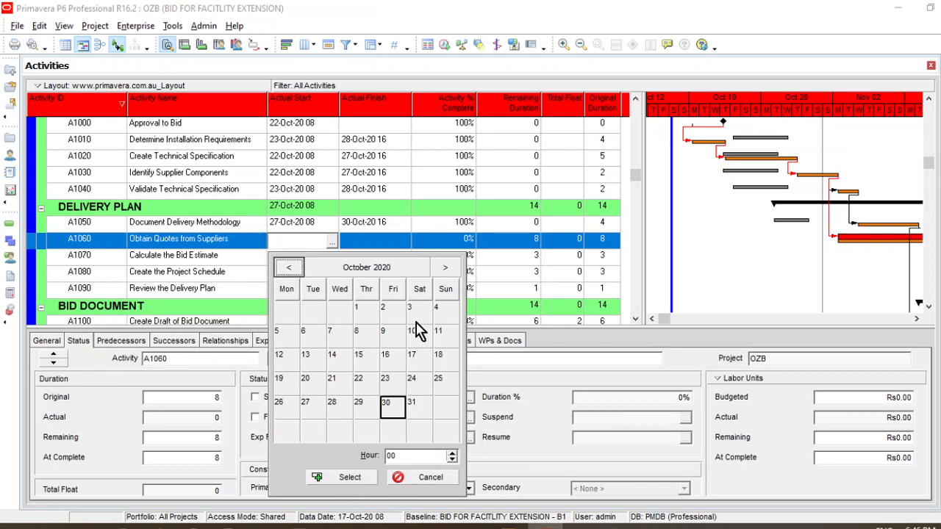
left_click(445, 268)
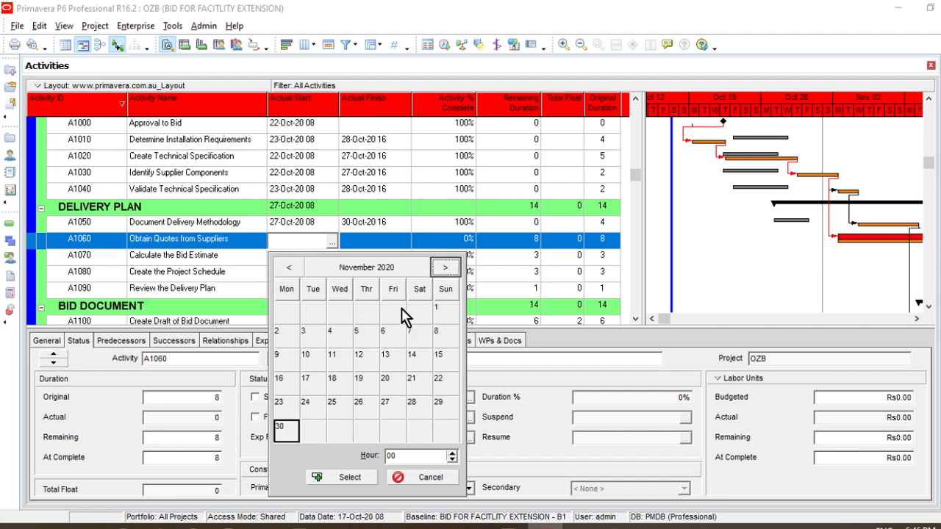
left_click(287, 336)
double_click(415, 455)
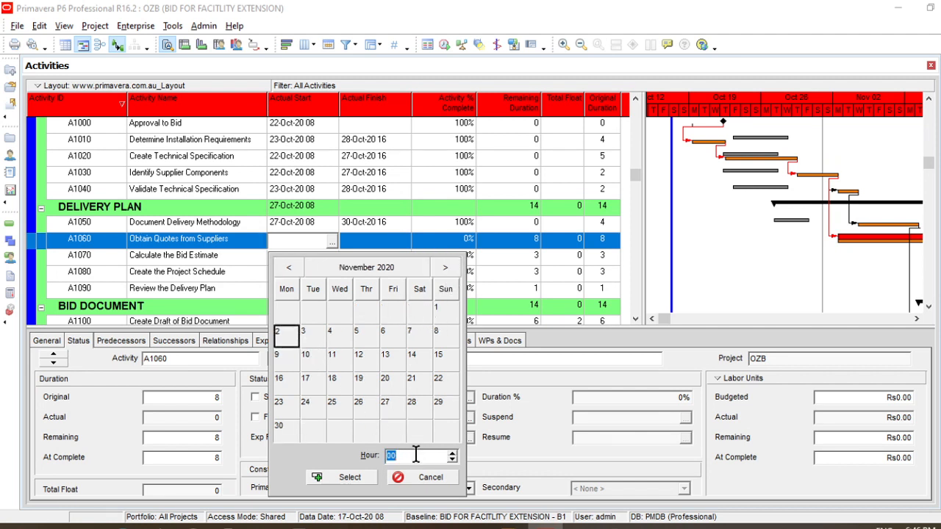
left_click(350, 479)
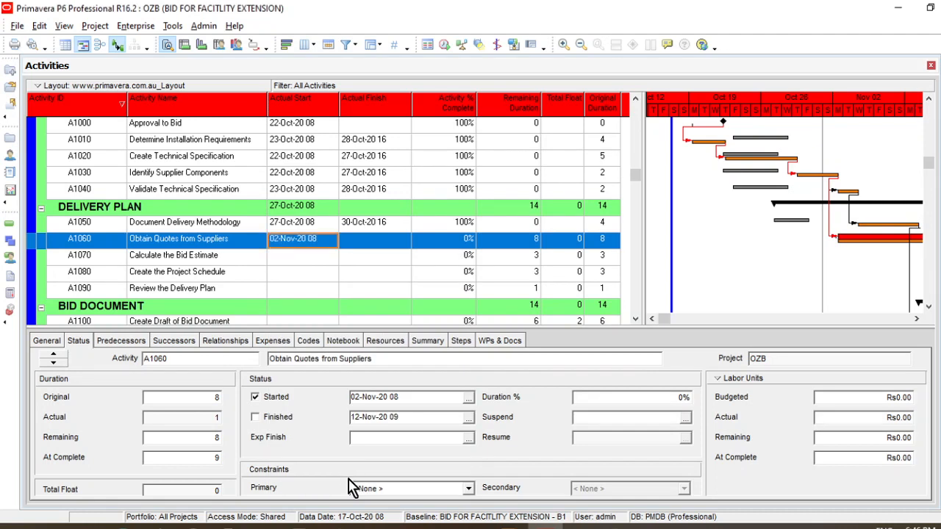
Set the Actual Start of activity A1070 Calculate the Bid Estimate to 6 November 2020 at hour 08
left_click(331, 260)
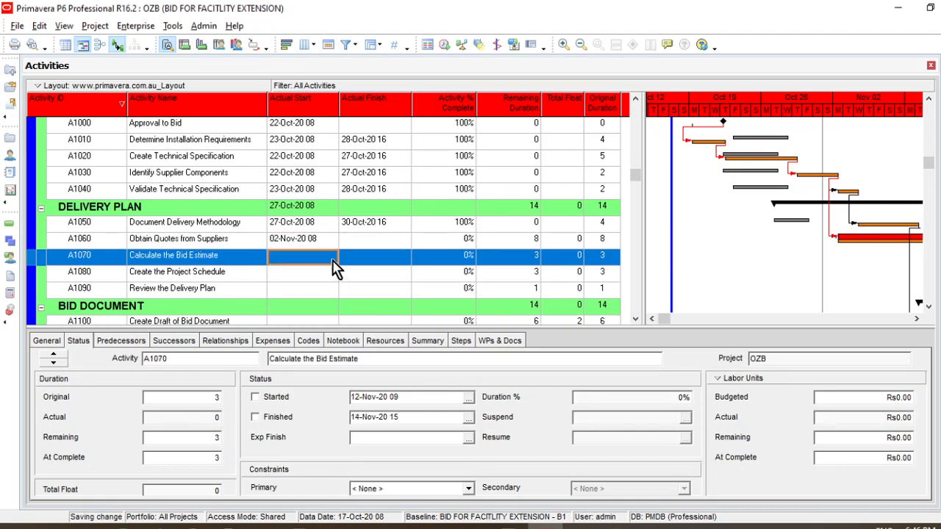
left_click(332, 260)
left_click(332, 258)
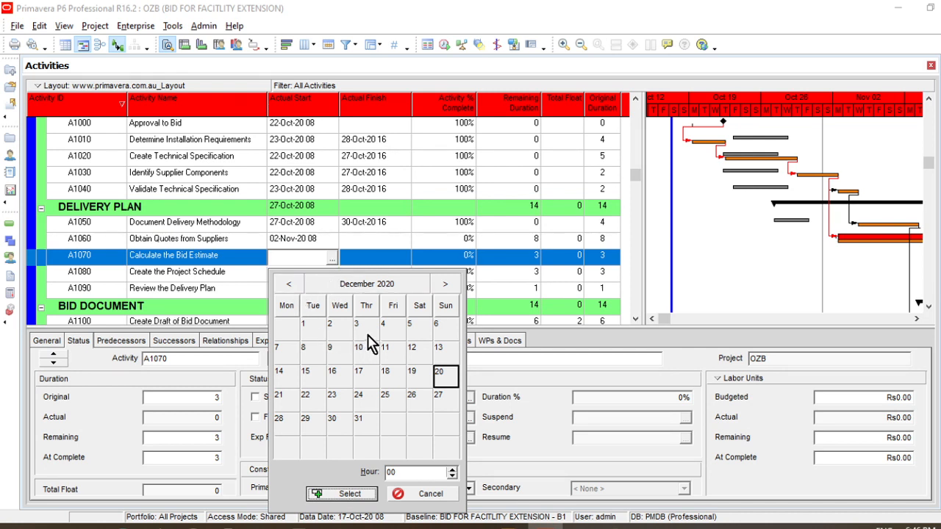
left_click(290, 285)
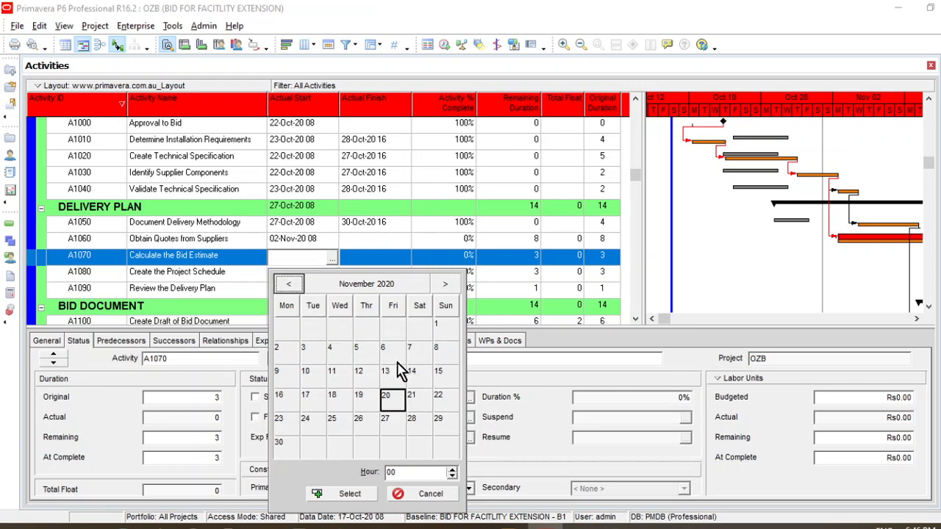
left_click(333, 356)
left_click(411, 473)
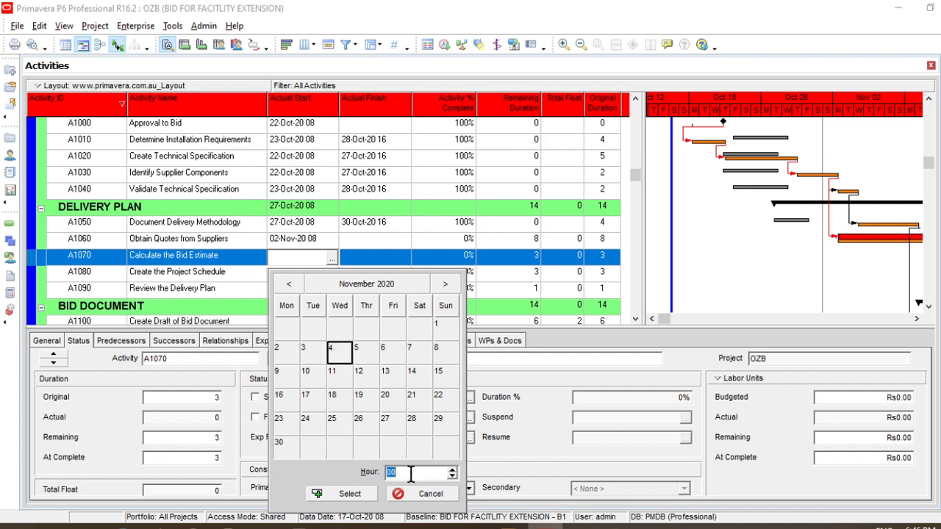
type("8")
left_click(388, 354)
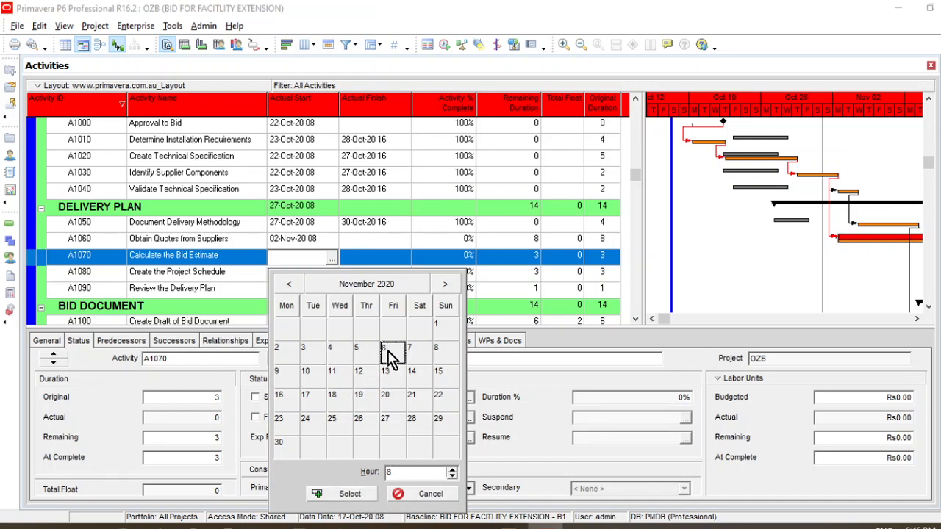
left_click(359, 496)
left_click(394, 258)
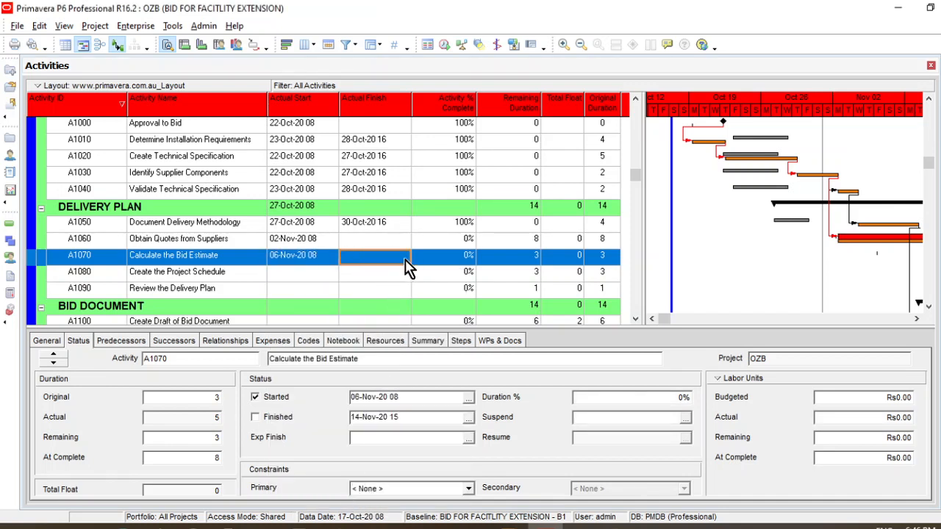
Set the Actual Start of activity A1080 Create the Project Schedule to 10 November 2020 at hour 08
left_click(318, 280)
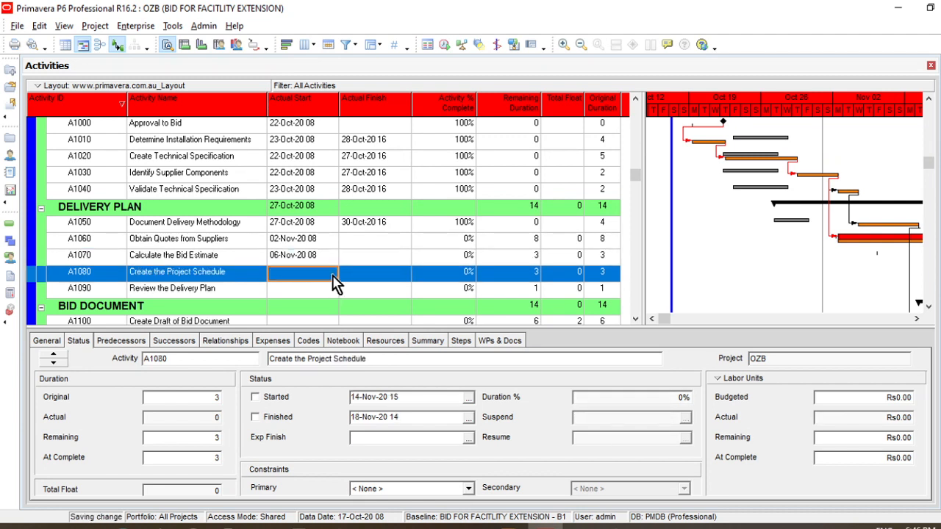
left_click(332, 276)
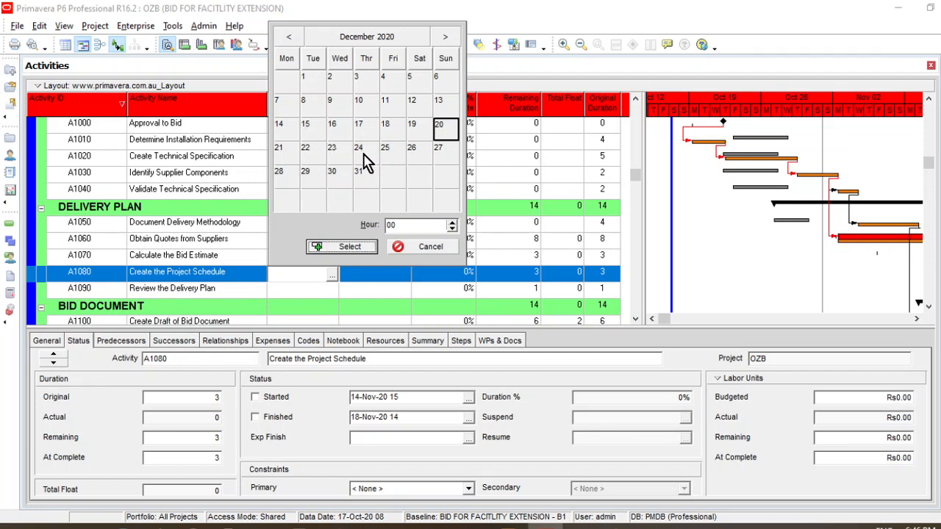
left_click(416, 250)
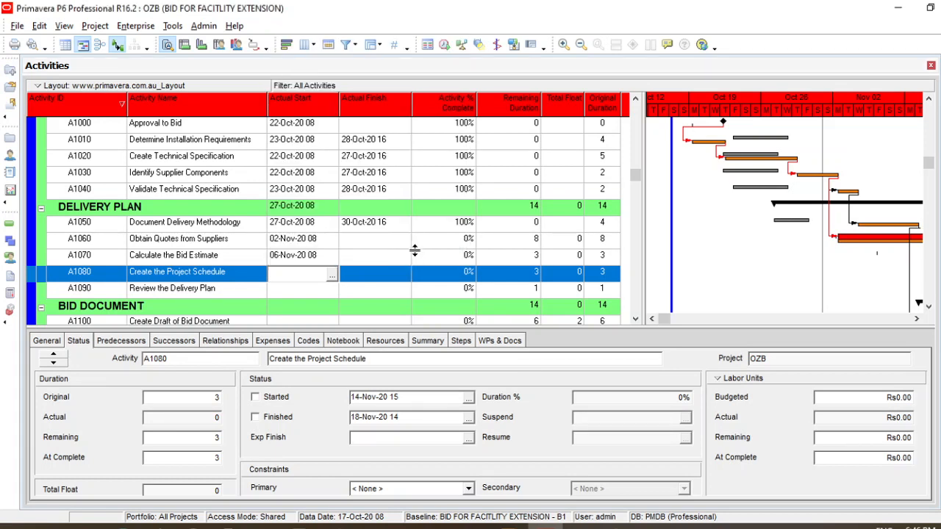
left_click(332, 274)
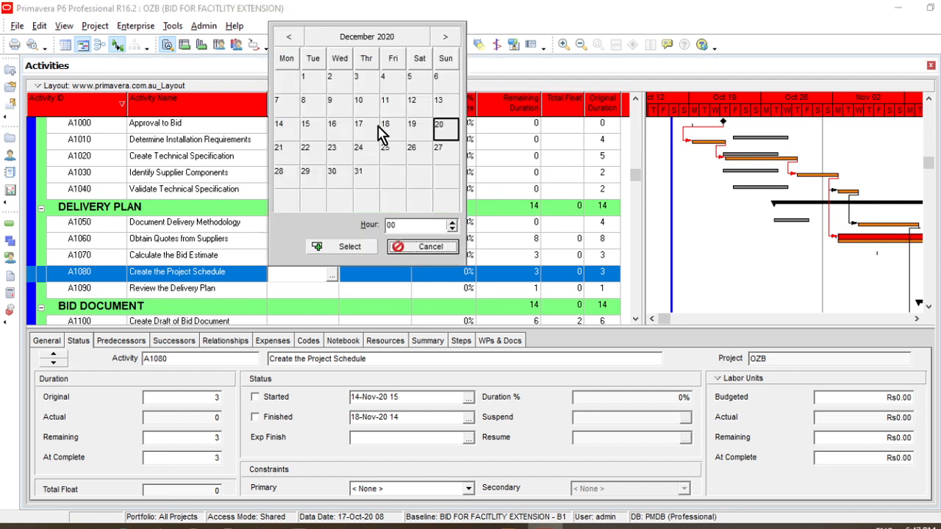
left_click(294, 37)
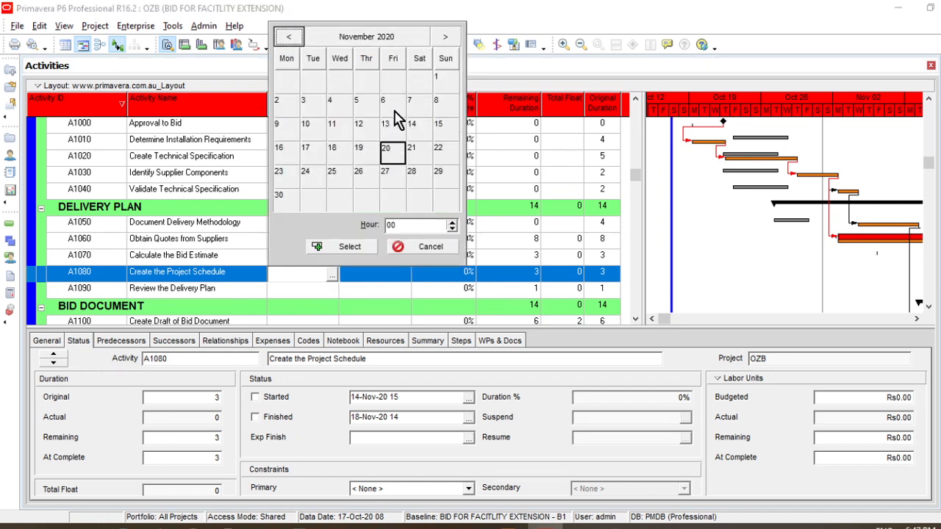
left_click(309, 125)
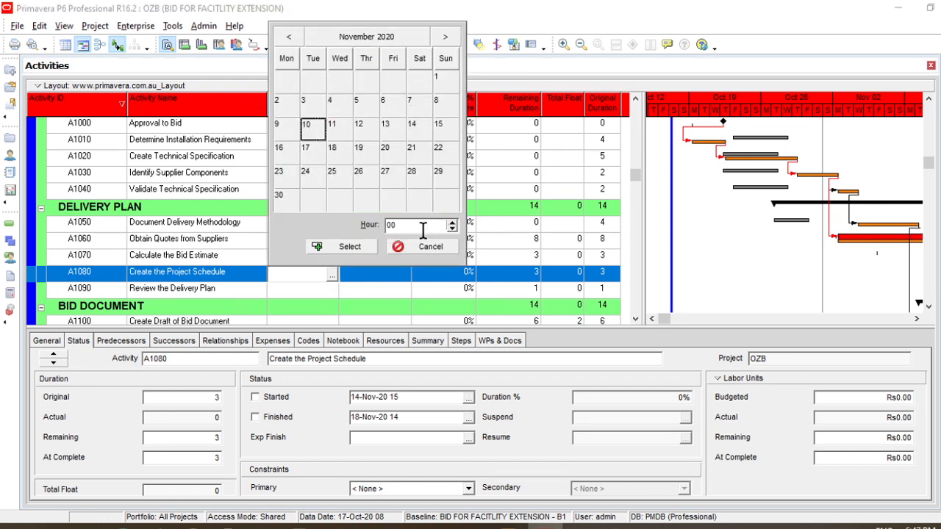
left_click(423, 230)
type("8")
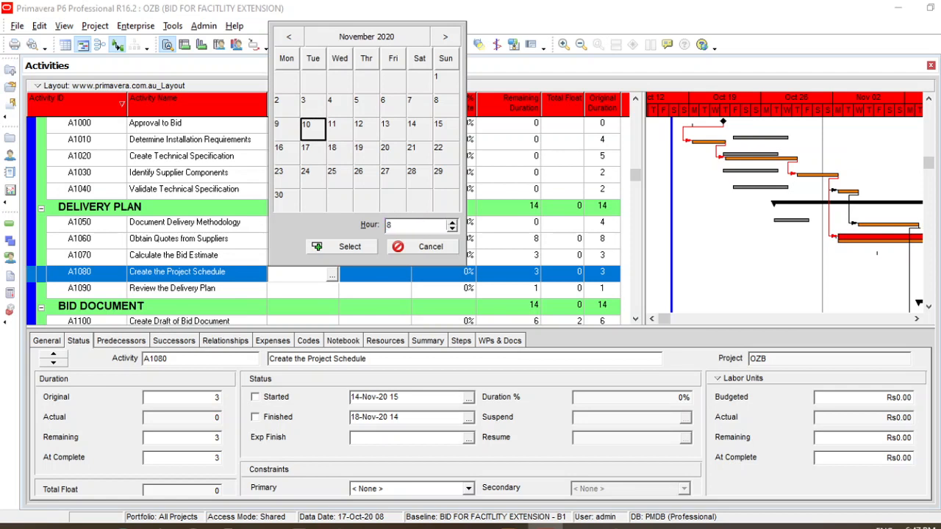
left_click(372, 247)
left_click(463, 247)
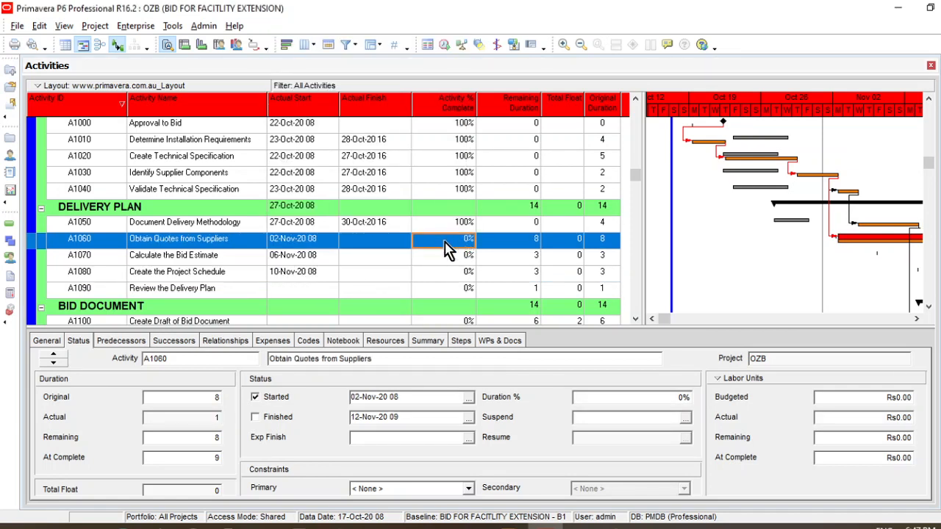
left_click(444, 243)
Set the Actual Start of activity A1090 Review the Delivery Plan to 11 November 2020 at hour 08
left_click(334, 293)
left_click(333, 293)
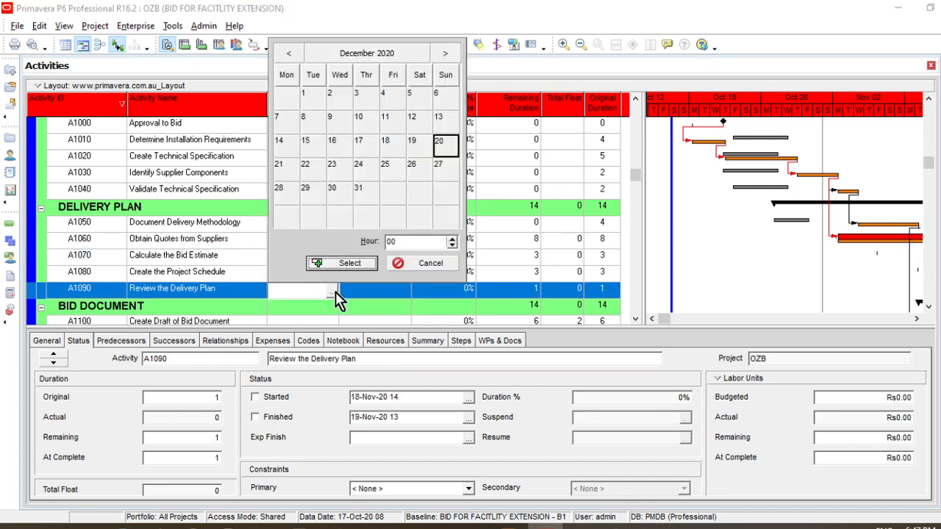
left_click(291, 54)
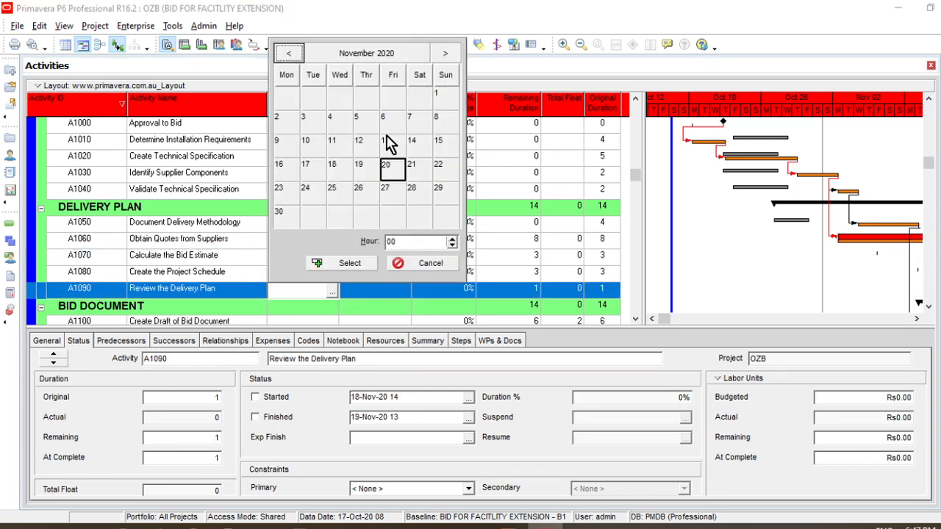
left_click(340, 148)
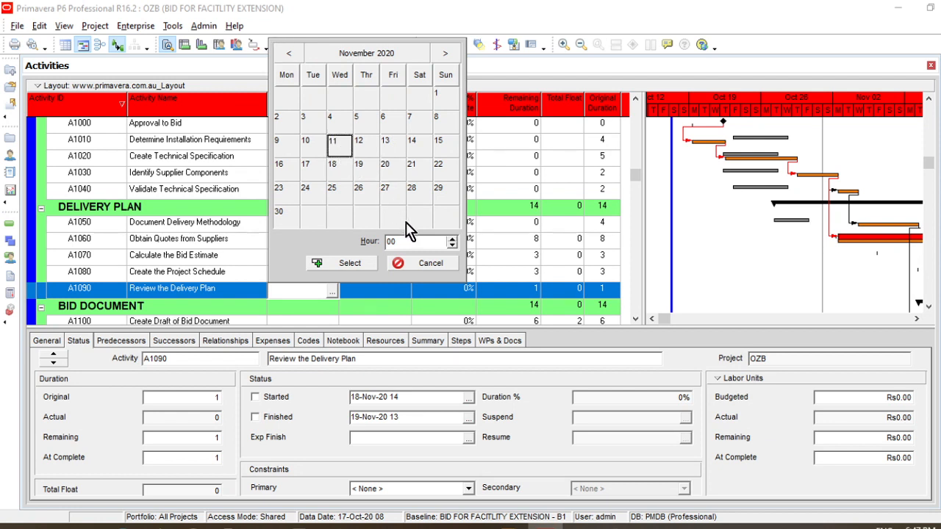
left_click(406, 242)
type("8")
left_click(348, 262)
Set Activity % Complete to 60% for A1060 Obtain Quotes from Suppliers and 50% for A1070 Calculate the Bid Estimate
left_click(445, 239)
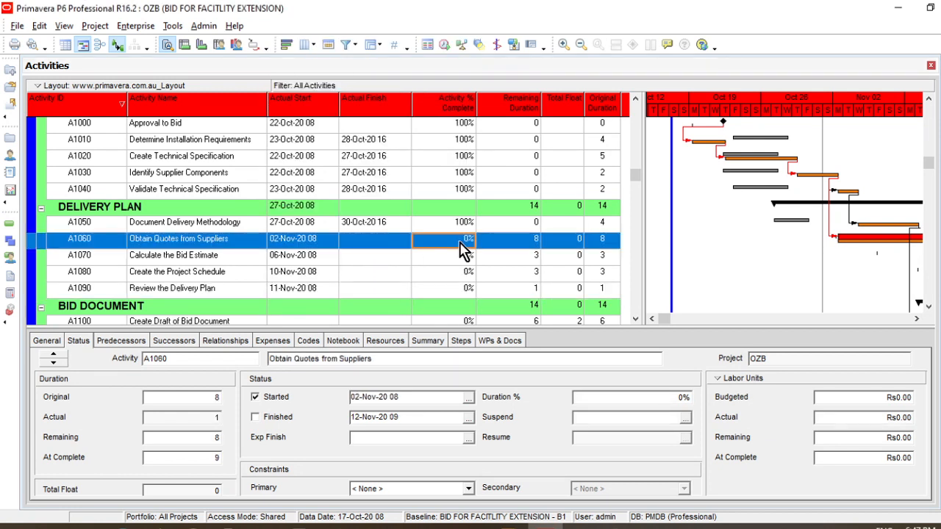
left_click(458, 241)
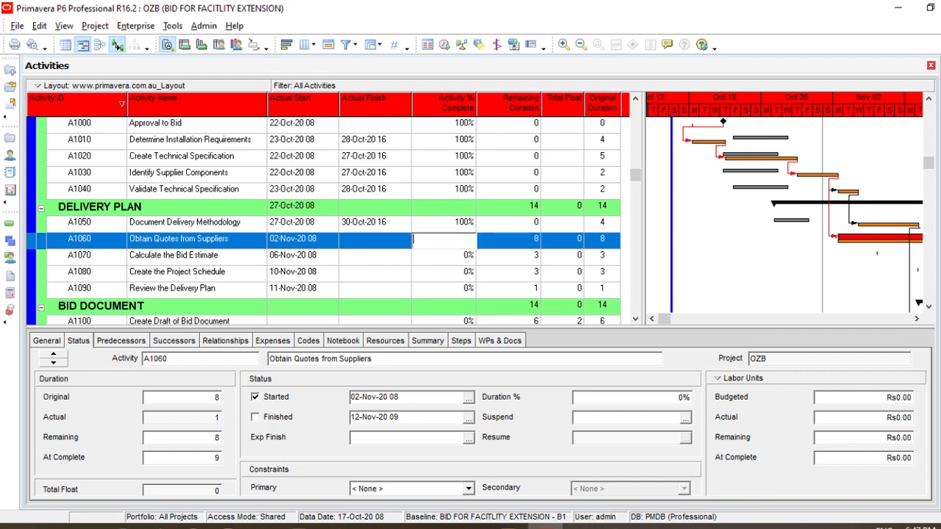
type("60")
key("Return")
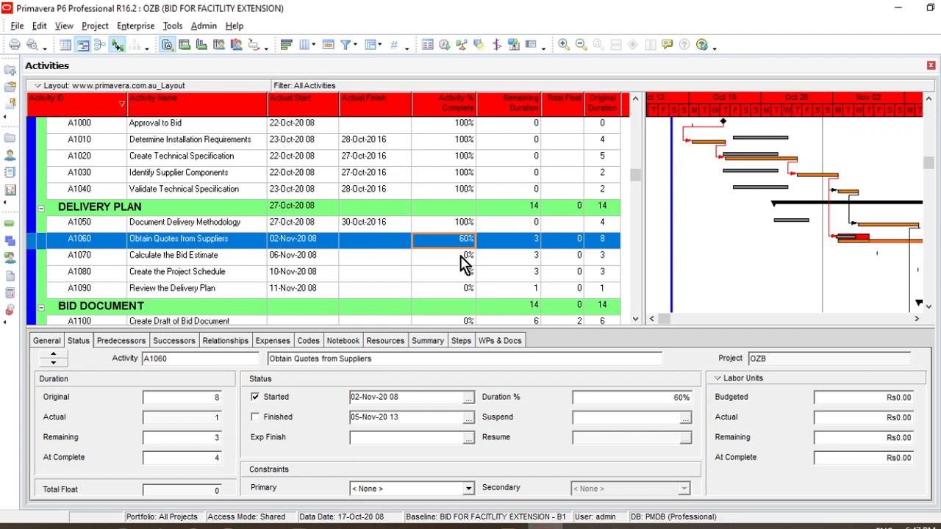
left_click(459, 256)
left_click(459, 255)
type("5")
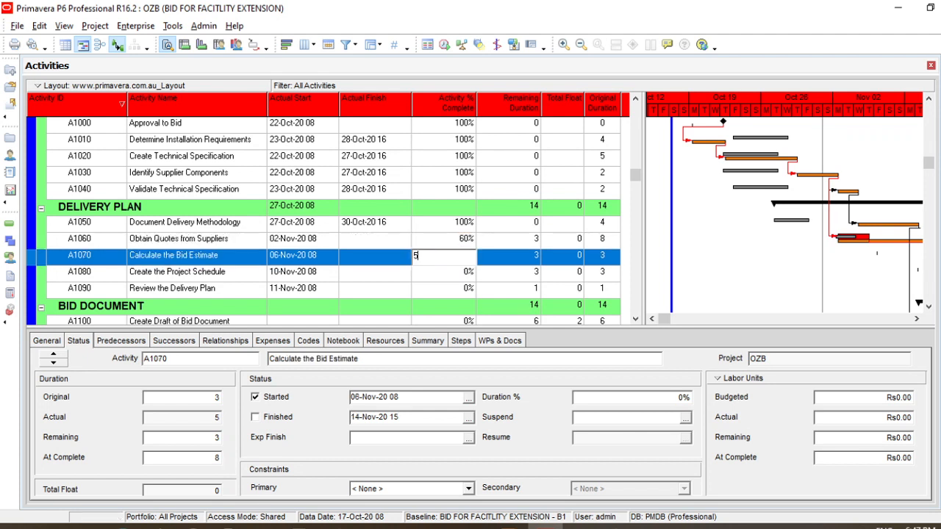
type("0")
key("Return")
Set Activity % Complete to 30% for A1080 Create the Project Schedule and 20% for A1090 Review the Delivery Plan
left_click(464, 278)
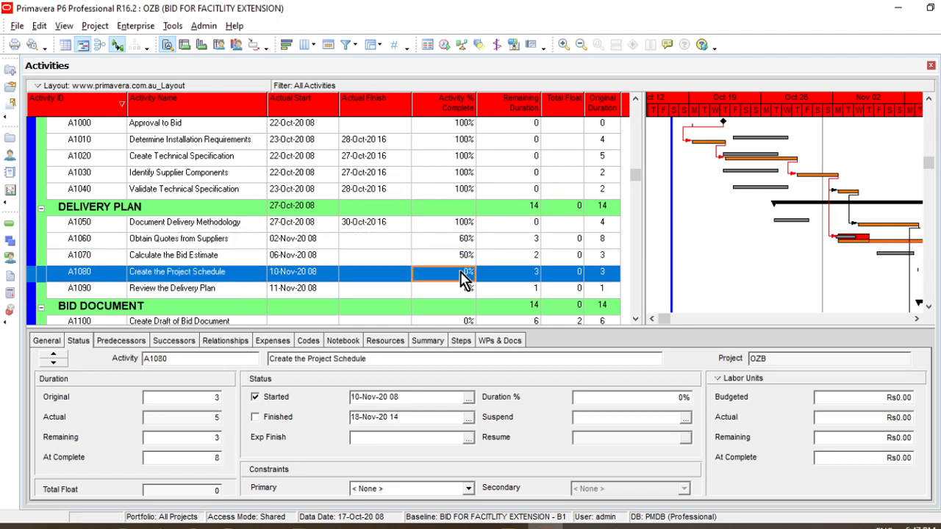
left_click(460, 272)
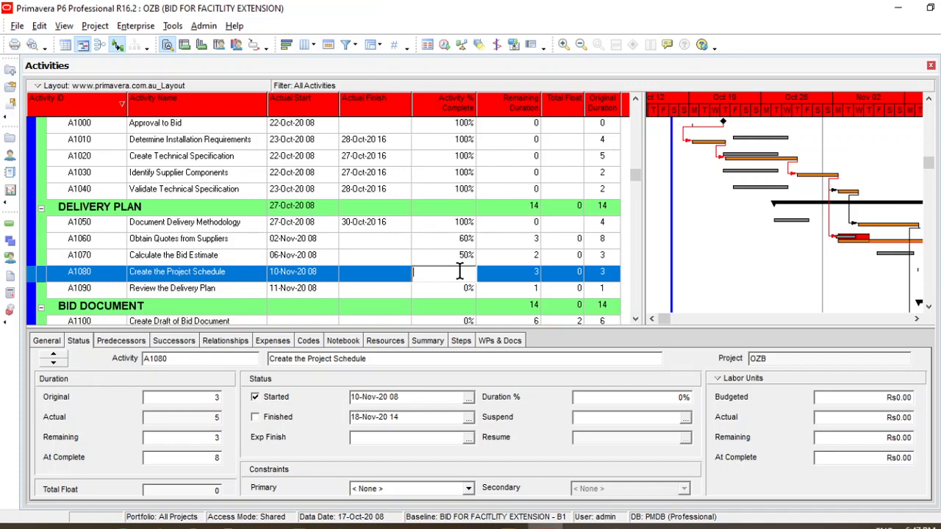
type("30")
key("Return")
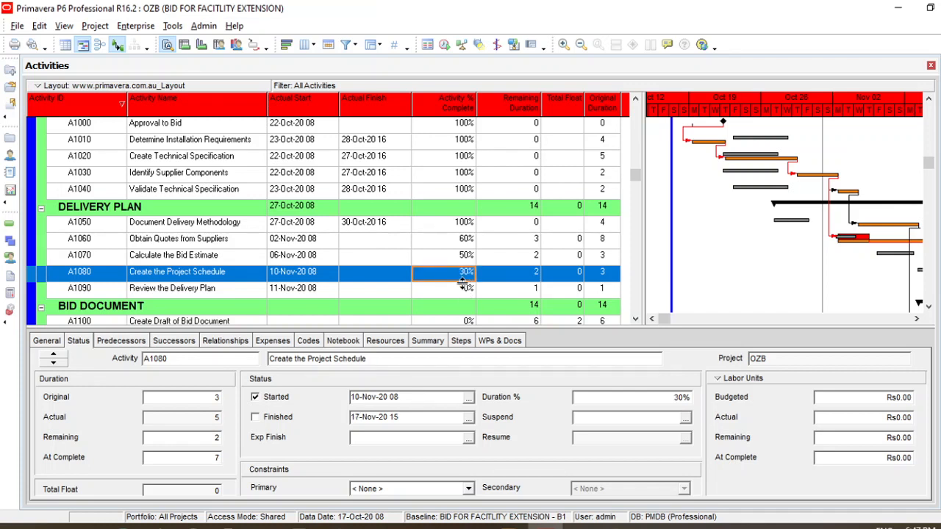
left_click(462, 289)
left_click(462, 288)
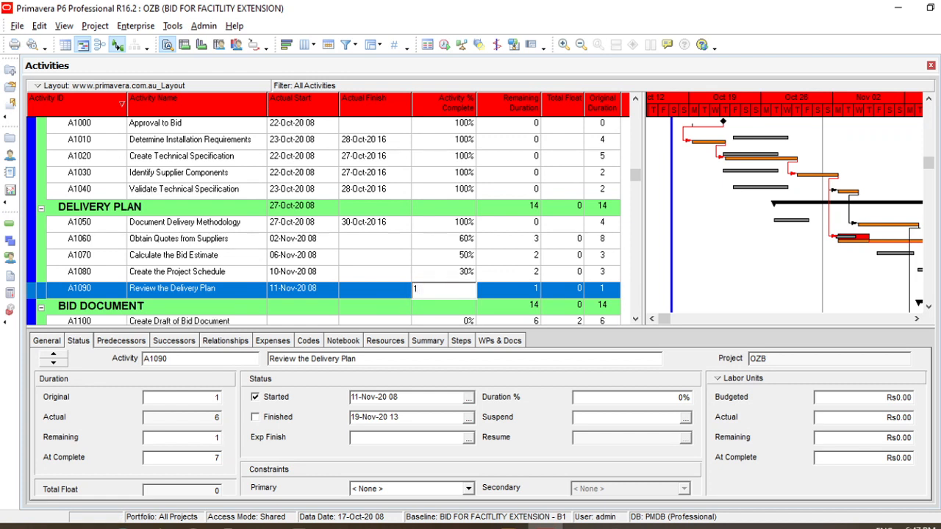
type("20")
key("Return")
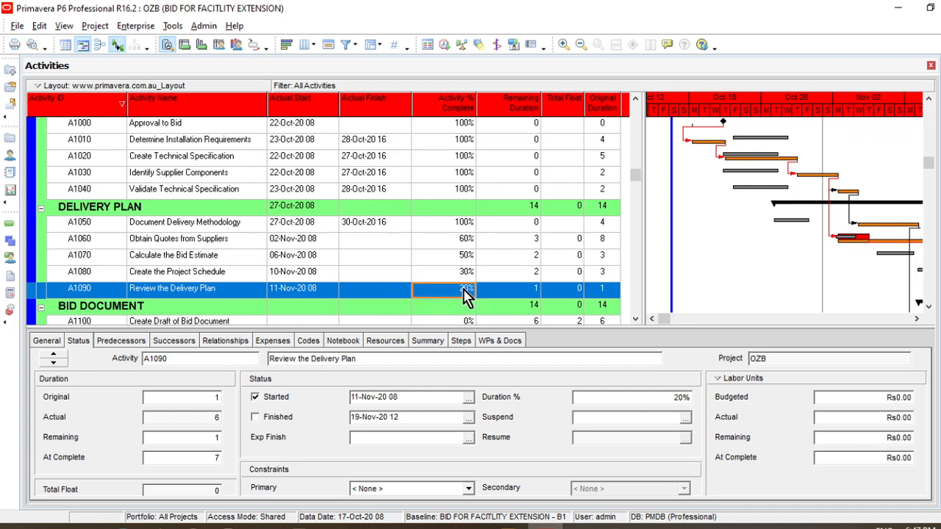
left_click(394, 259)
scroll(395, 262, "up", 1)
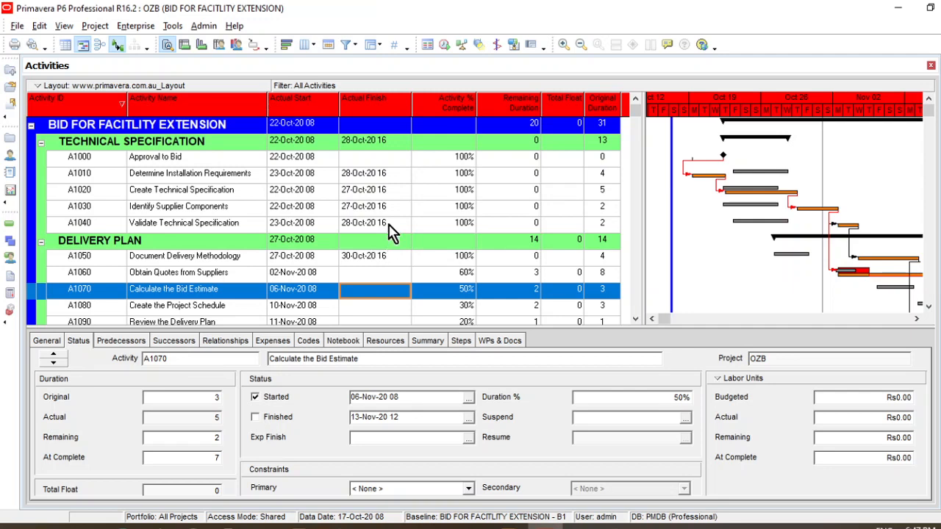
Review the actual start dates, actual finish dates and percent complete values entered for the Technical Specification and Delivery Plan activities
scroll(391, 230, "down", 2)
scroll(391, 230, "up", 2)
left_click(312, 176)
left_click(389, 177)
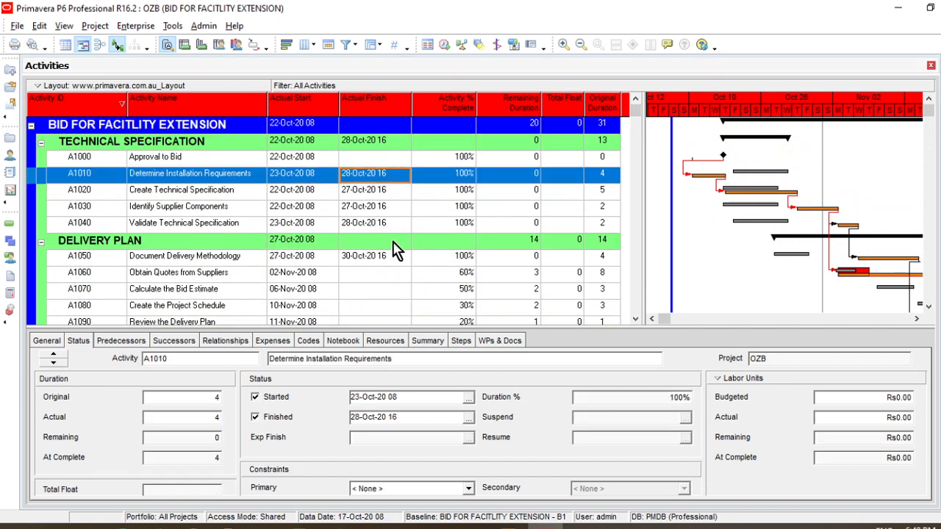
scroll(391, 265, "down", 1)
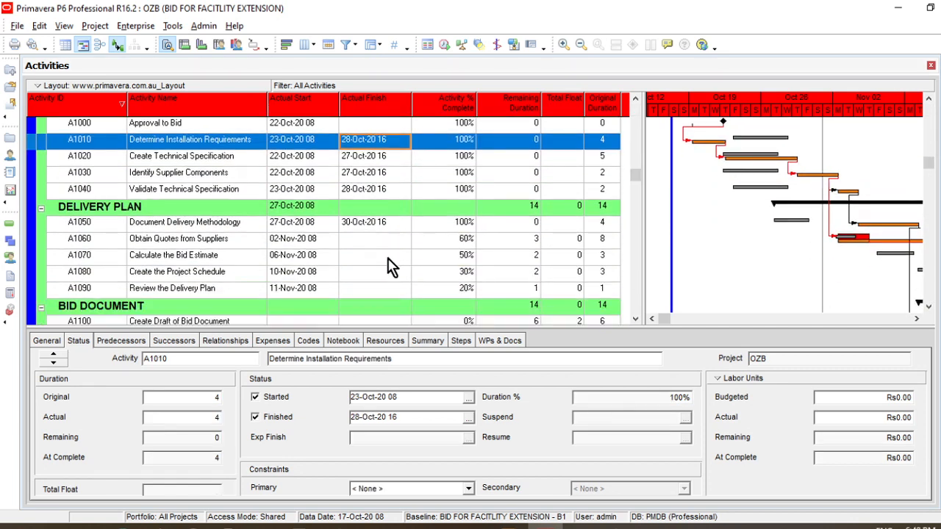
left_click(314, 239)
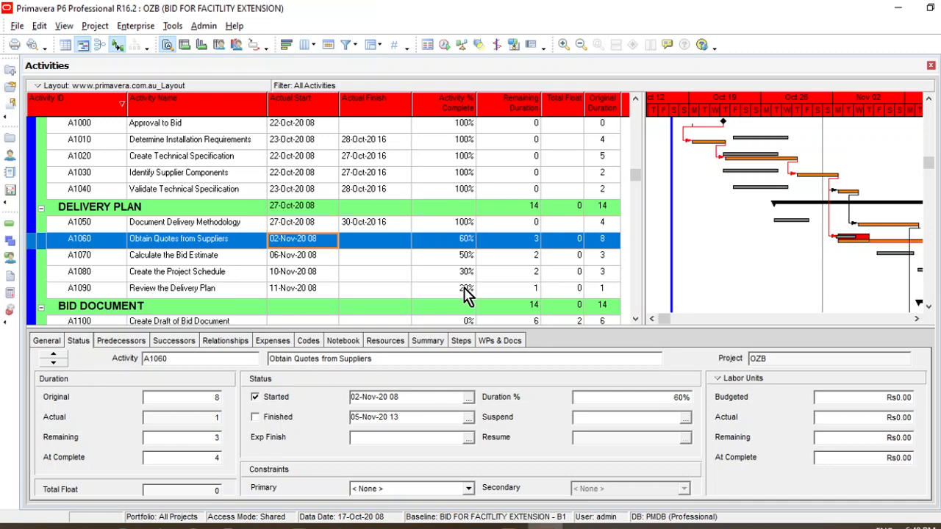
scroll(468, 294, "up", 1)
scroll(466, 292, "down", 2)
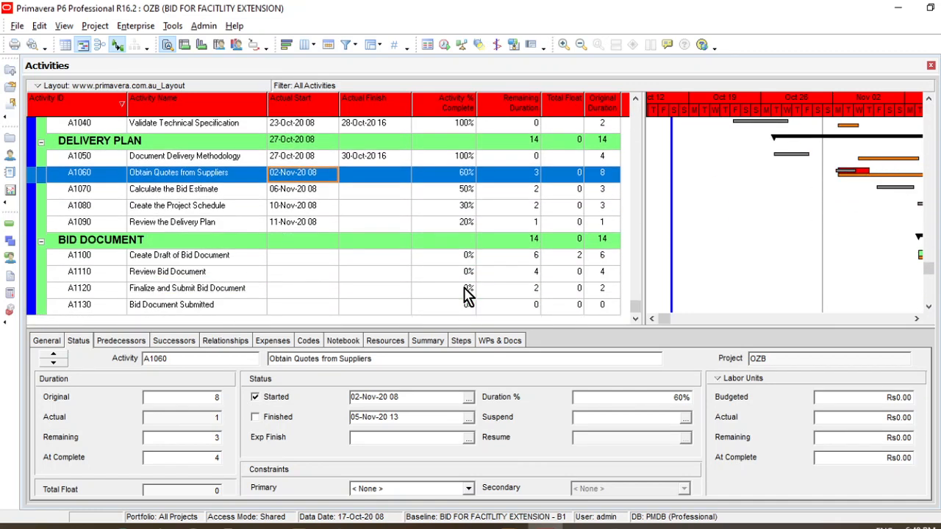
left_click(445, 46)
left_click_drag(450, 169, 627, 134)
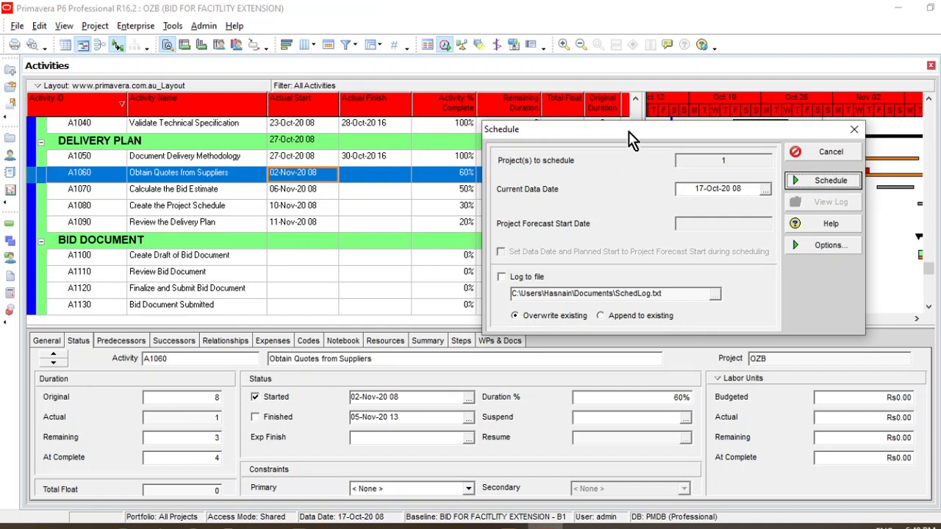
left_click_drag(633, 136, 636, 169)
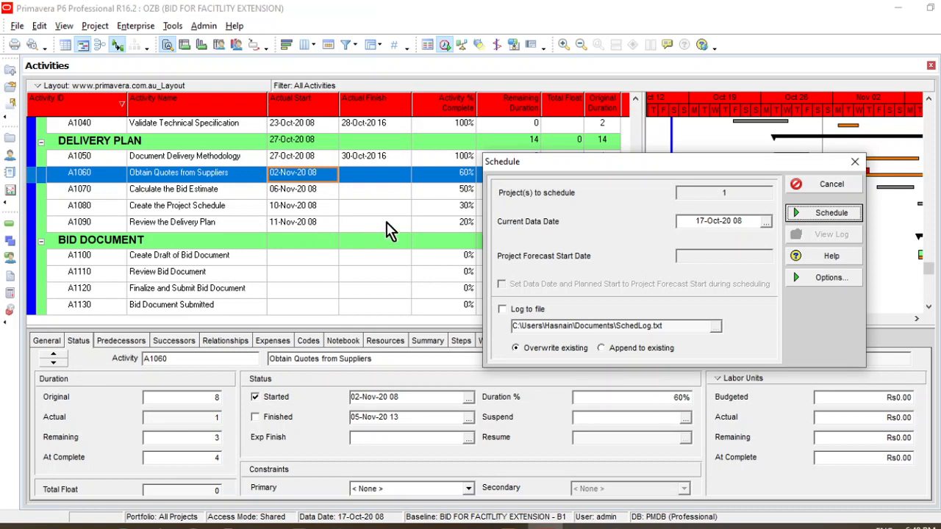
left_click(855, 162)
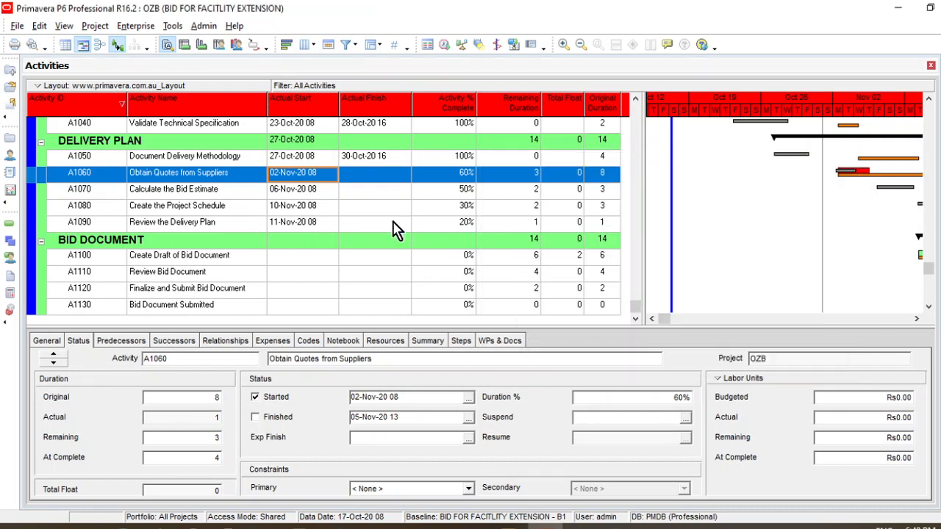
Check the Actual Start and Actual Finish columns across all activities for the latest recorded date, down to A1090 Review the Delivery Plan
scroll(397, 235, "up", 2)
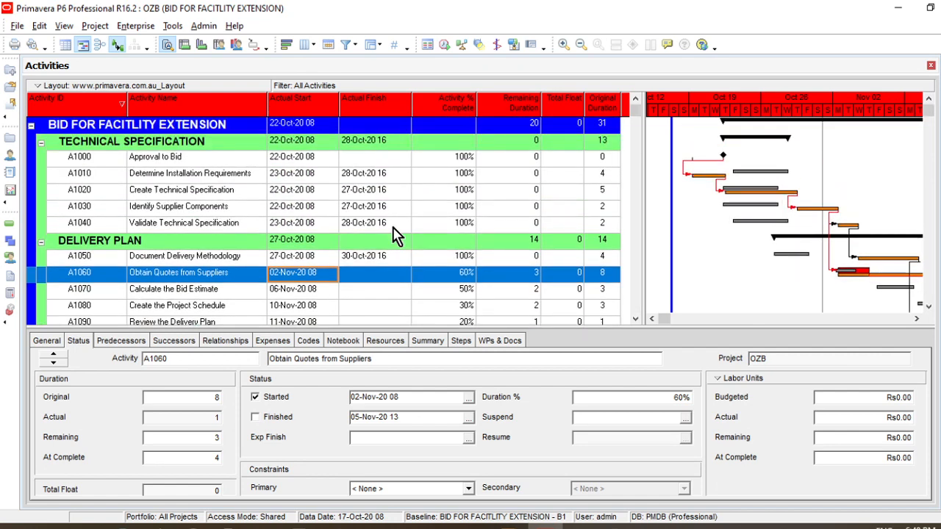
scroll(397, 235, "down", 2)
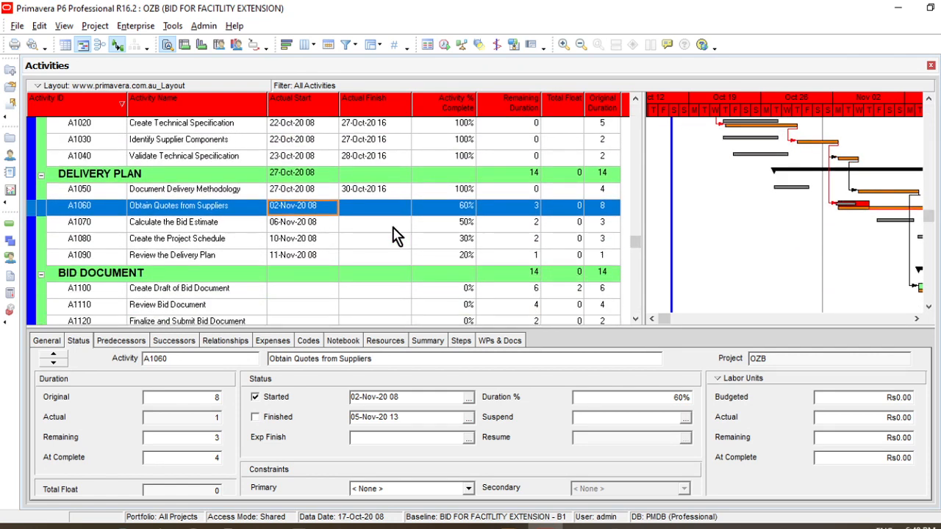
scroll(397, 235, "up", 1)
scroll(395, 234, "up", 2)
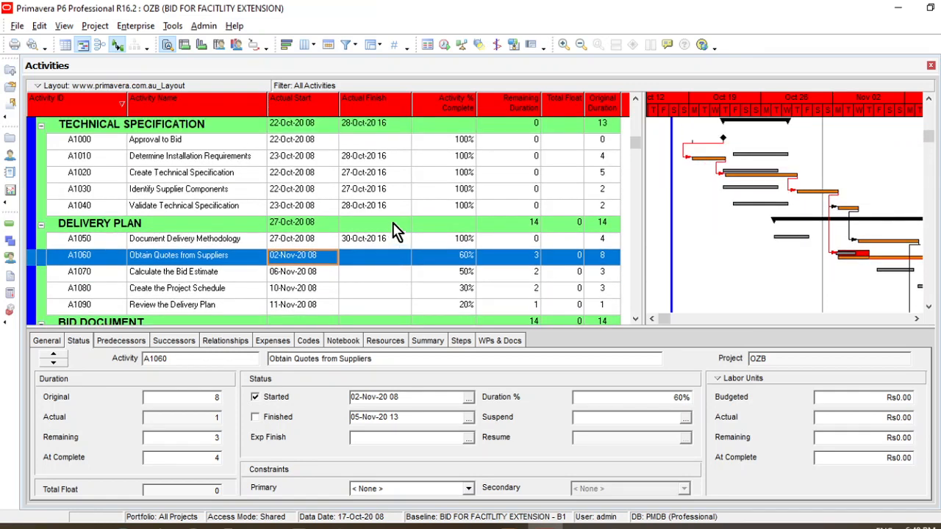
left_click(380, 157)
key("Down")
key("Down")
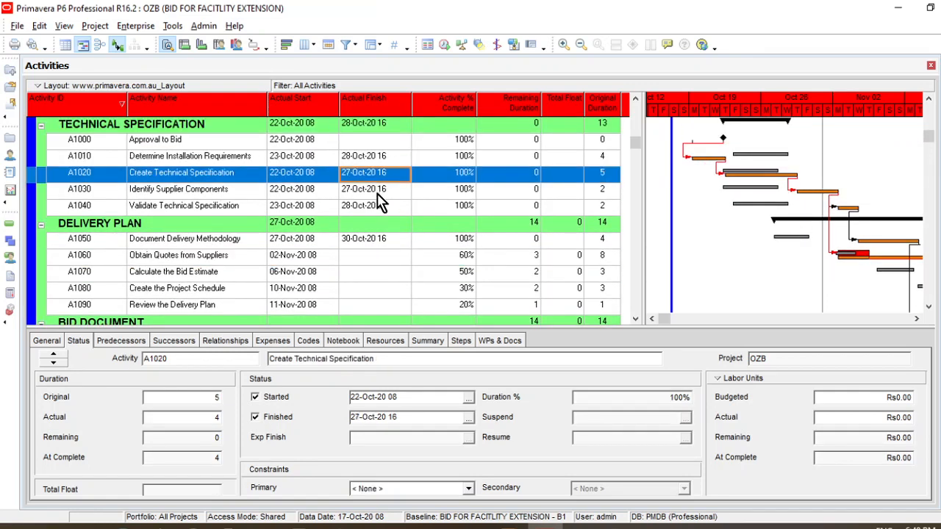
scroll(380, 221, "down", 2)
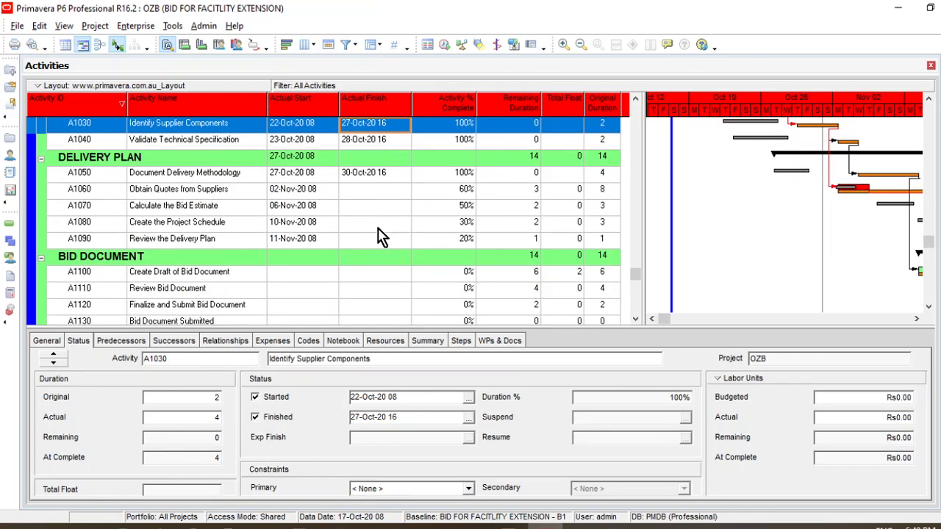
left_click(324, 239)
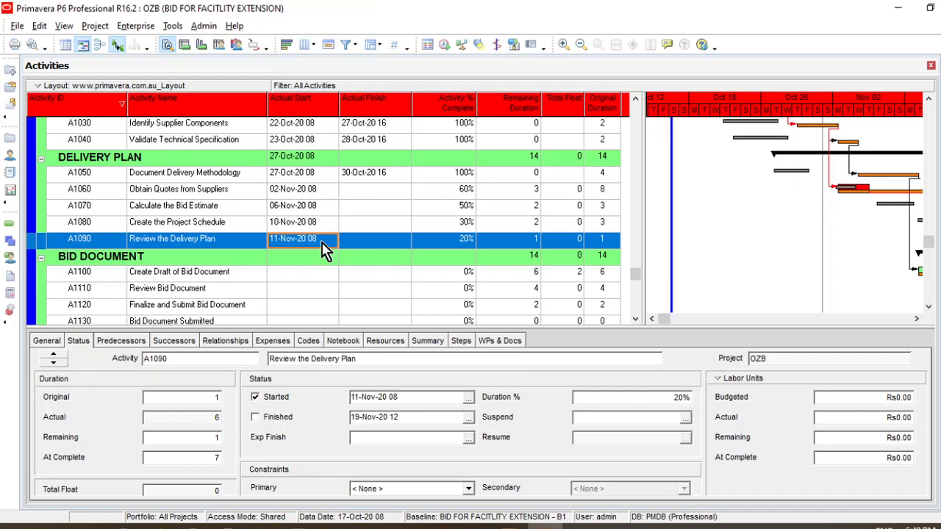
Schedule the project with the Current Data Date set to 12 November 2020 at hour 16
left_click(445, 45)
left_click(582, 223)
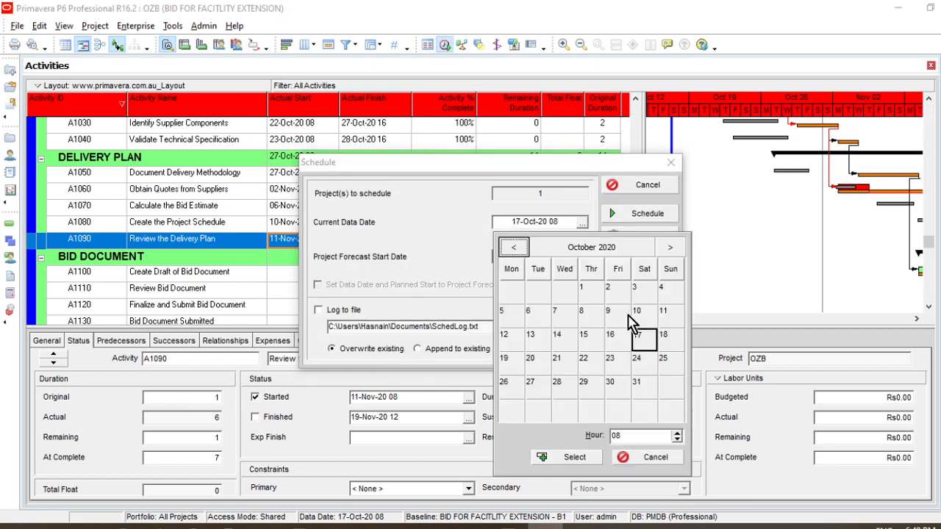
left_click(669, 248)
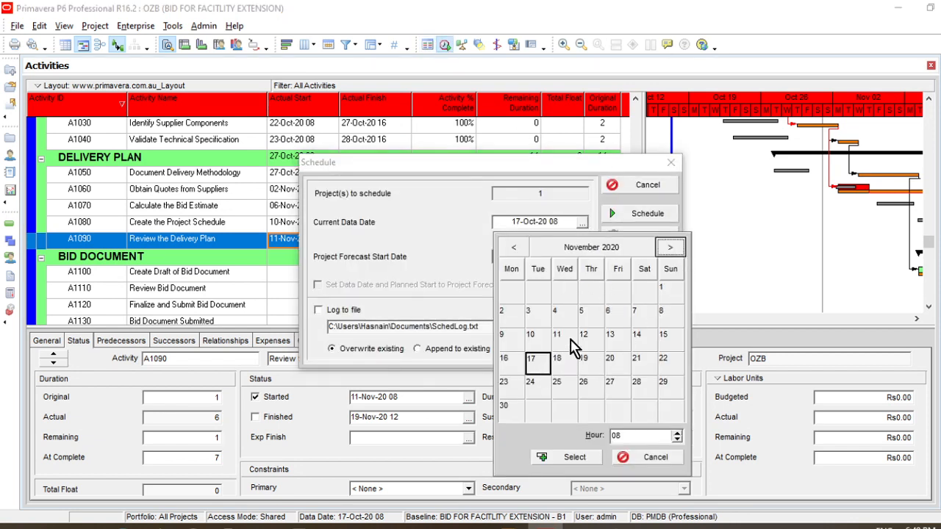
left_click(592, 340)
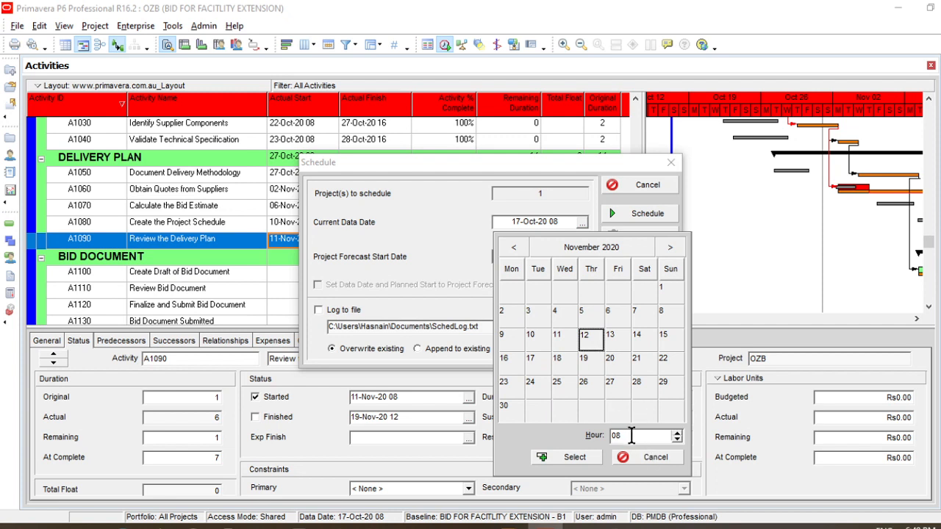
double_click(631, 436)
type("16")
left_click(589, 458)
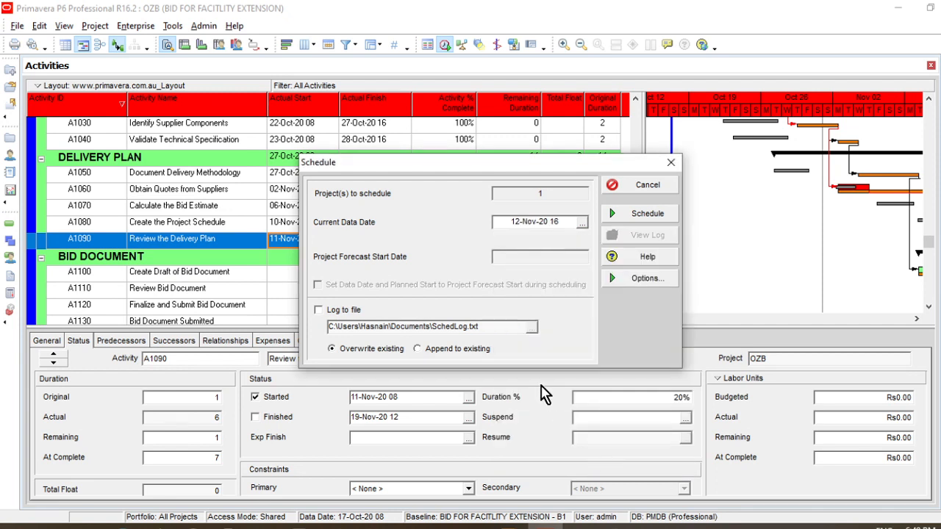
left_click(634, 217)
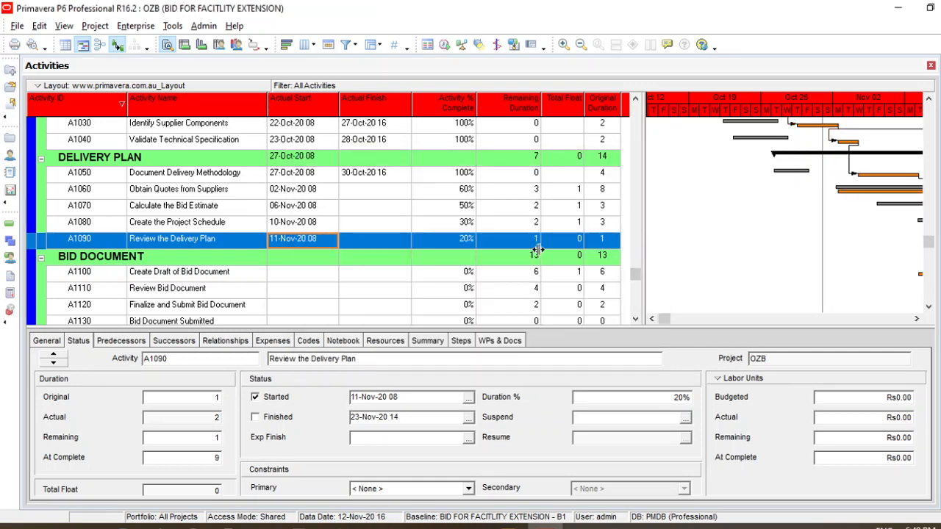
Widen the Gantt chart by narrowing the activity table to end just past the Actual Finish column
left_click_drag(537, 250, 463, 248)
left_click(559, 267)
scroll(559, 267, "up", 2)
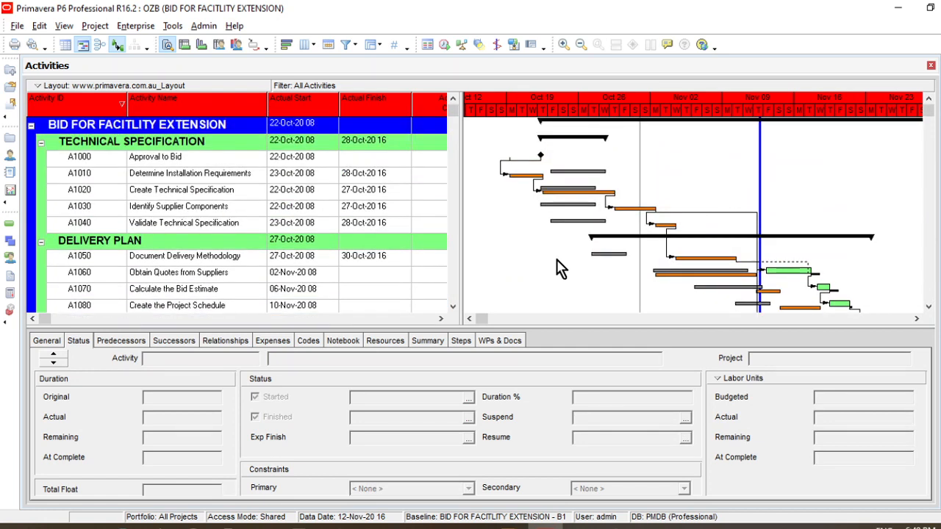
scroll(537, 255, "up", 1)
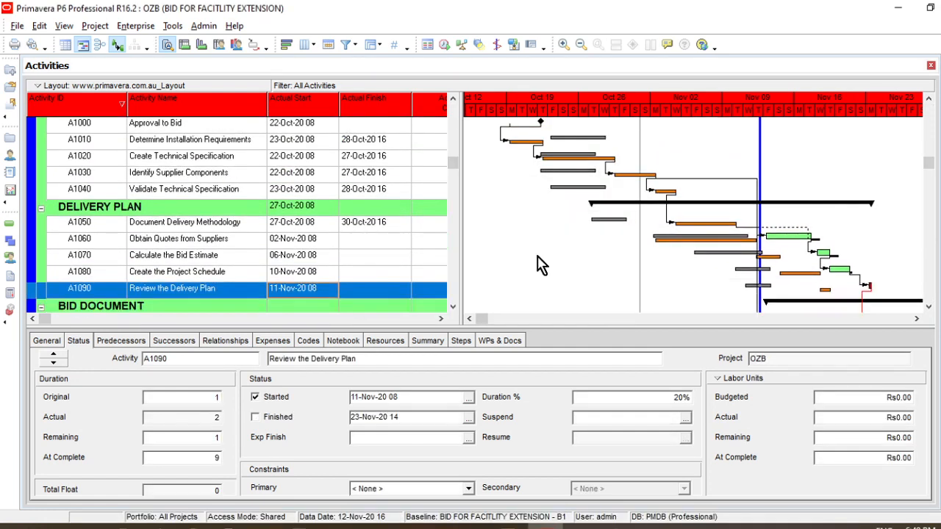
scroll(538, 256, "up", 1)
left_click(505, 266)
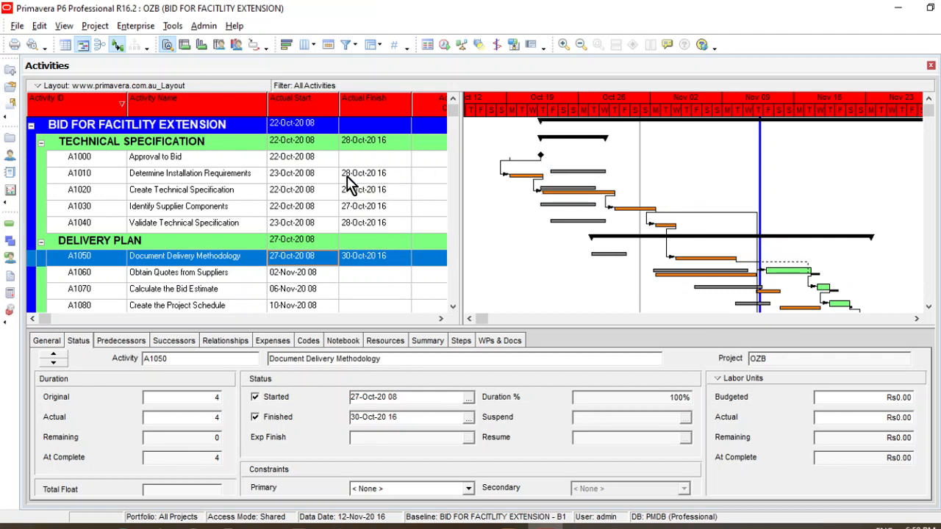
Compare the actual and baseline bars of the Technical Specification and Delivery Plan activities, starting with A1010 Determine Installation Requirements
left_click(188, 177)
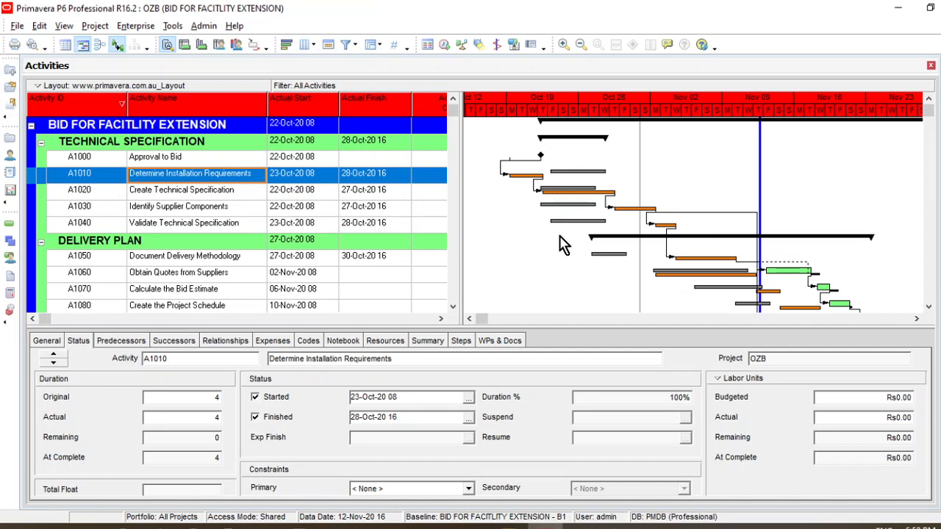
scroll(561, 245, "down", 1)
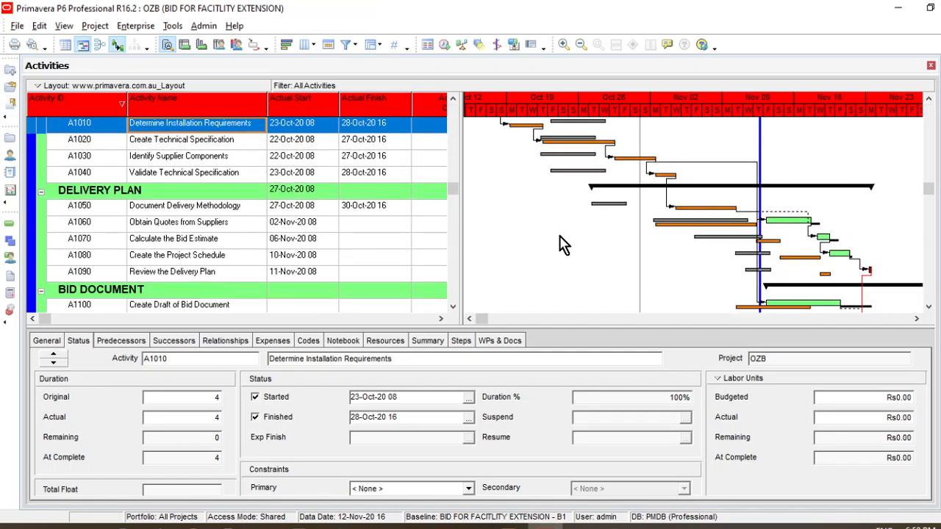
scroll(561, 245, "up", 1)
scroll(561, 245, "up", 1)
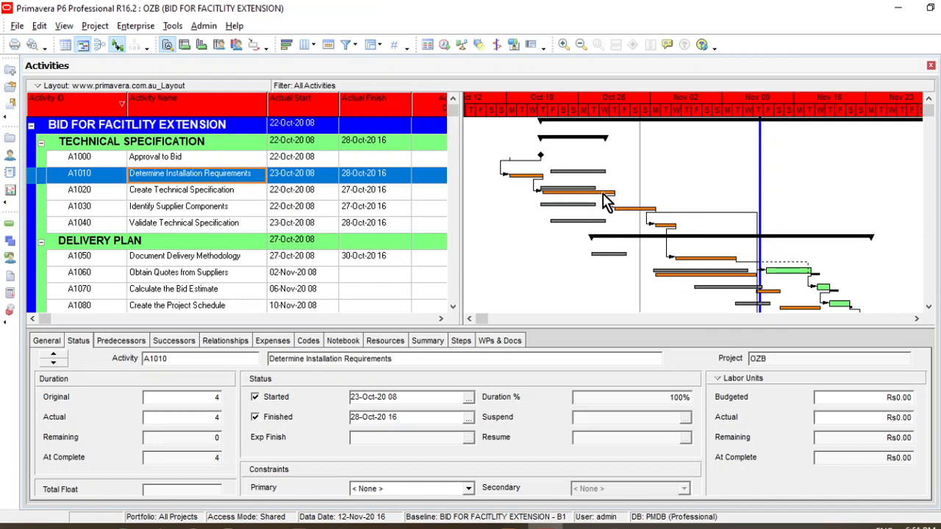
scroll(608, 203, "down", 3)
scroll(607, 206, "up", 1)
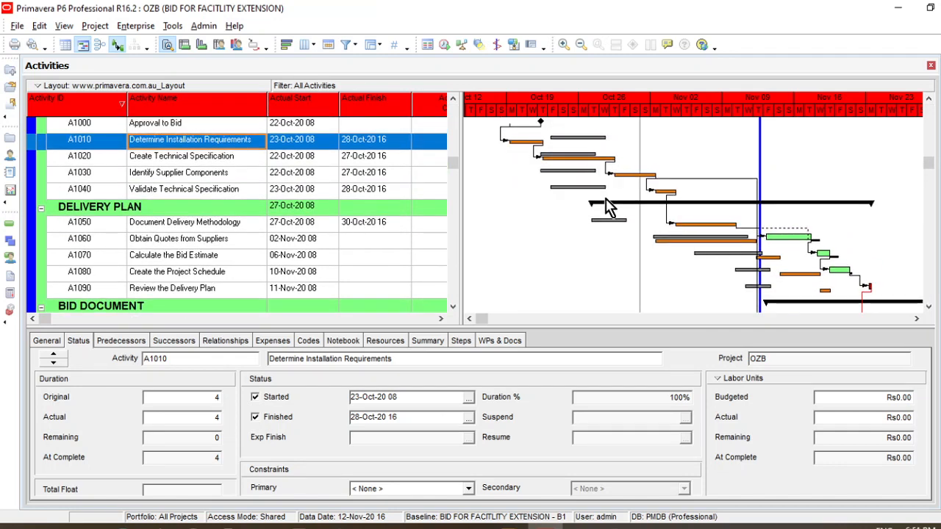
scroll(609, 204, "up", 1)
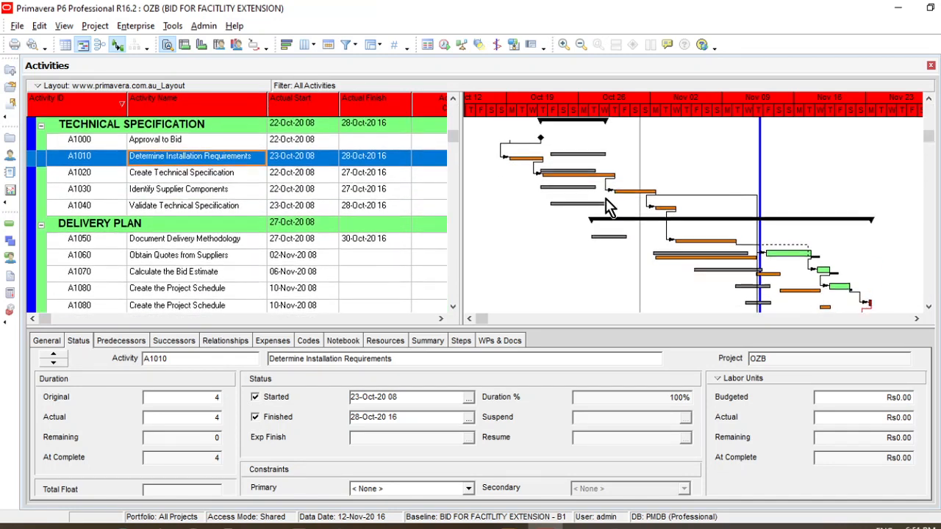
scroll(612, 206, "down", 4)
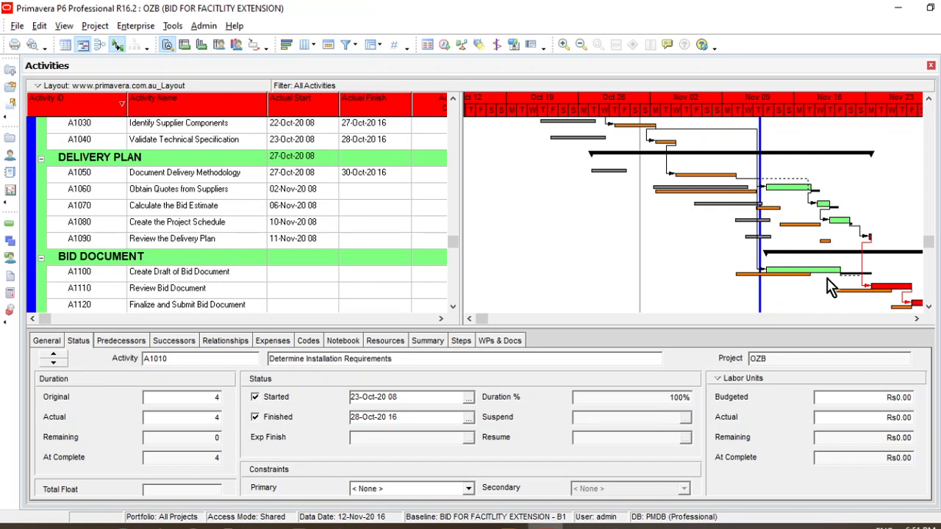
Examine the remaining work and baseline bars past the data date, including the Bid Document activities and the project finish in the Gantt chart
left_click(917, 318)
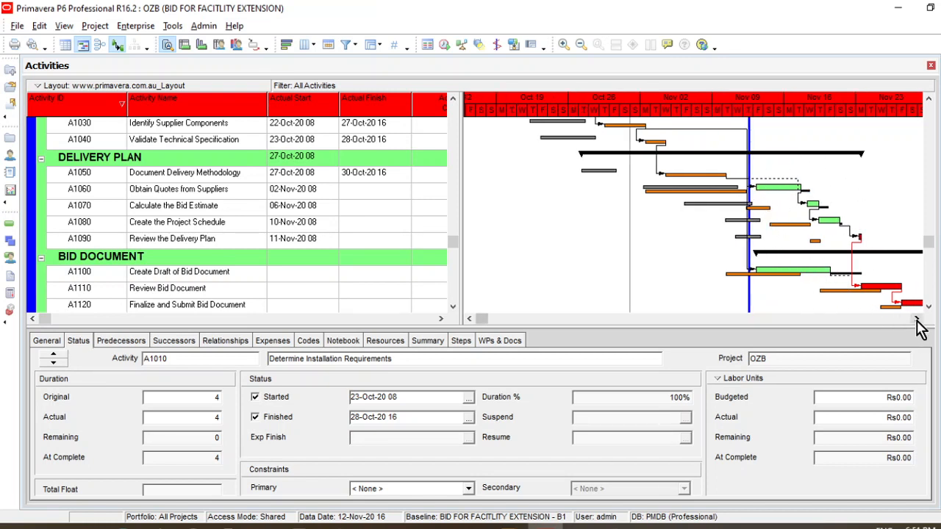
left_click(917, 320)
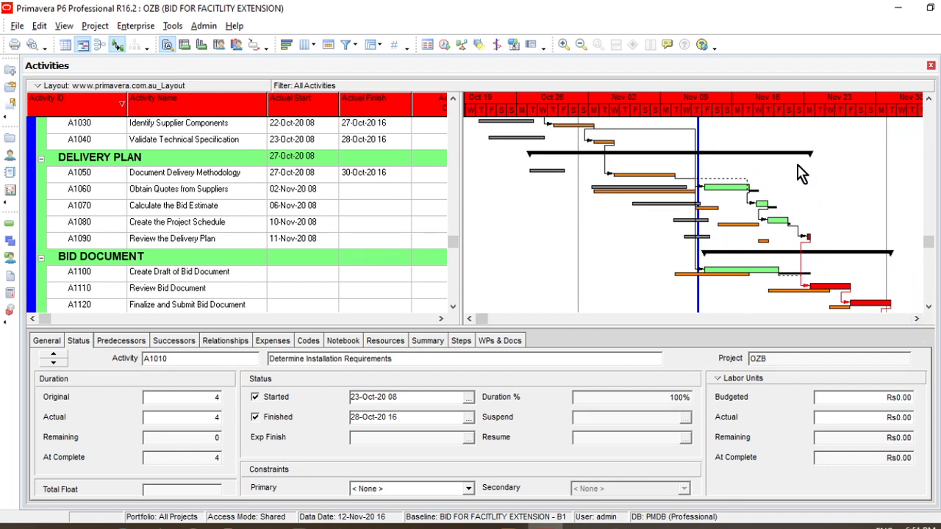
left_click(917, 319)
left_click(917, 319)
left_click(917, 319)
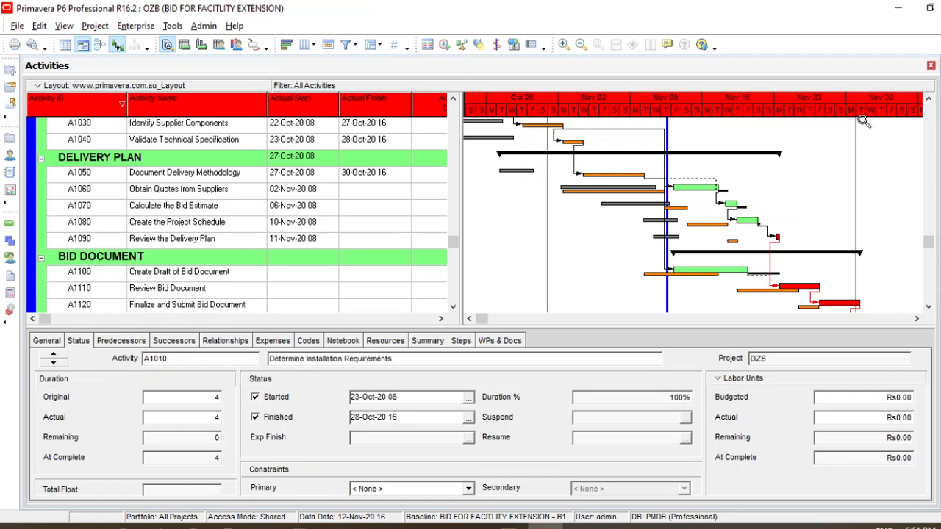
scroll(839, 250, "up", 2)
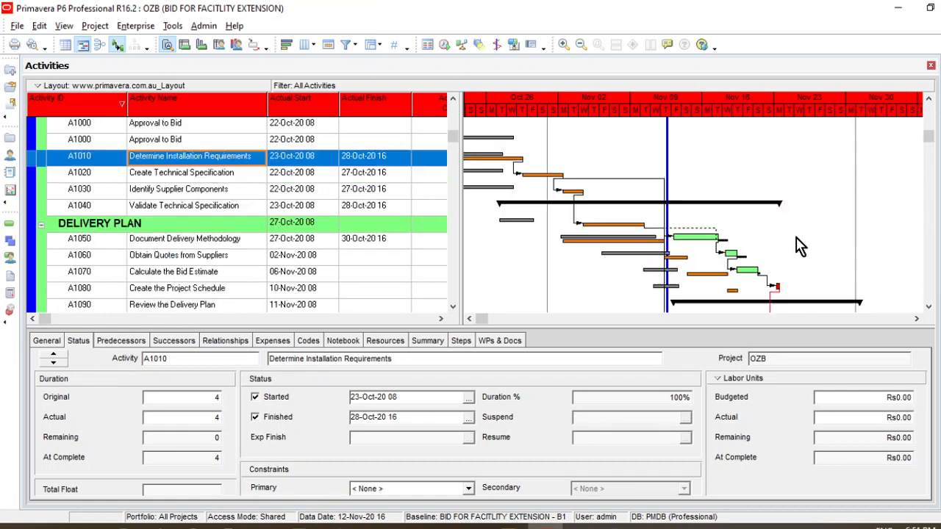
left_click(469, 318)
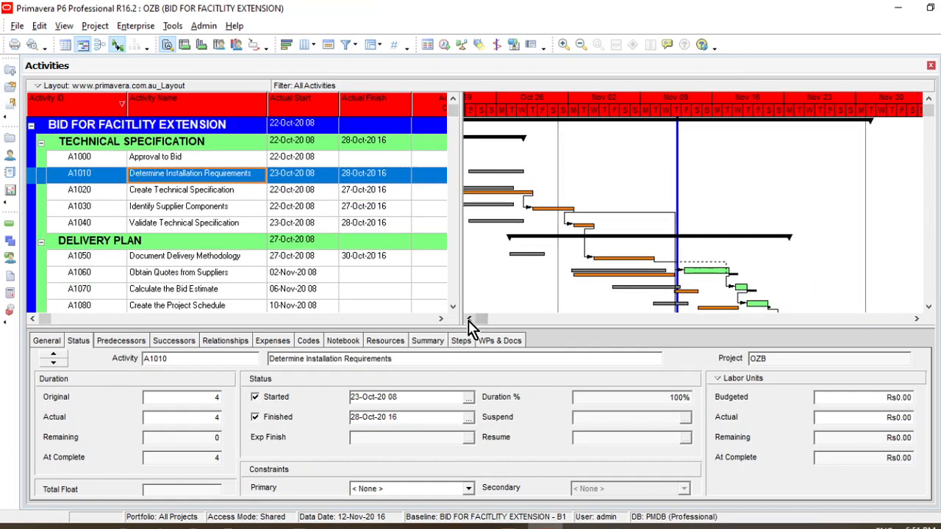
left_click(469, 318)
left_click(468, 319)
left_click(469, 318)
left_click(469, 319)
left_click(468, 318)
left_click(469, 318)
left_click(469, 318)
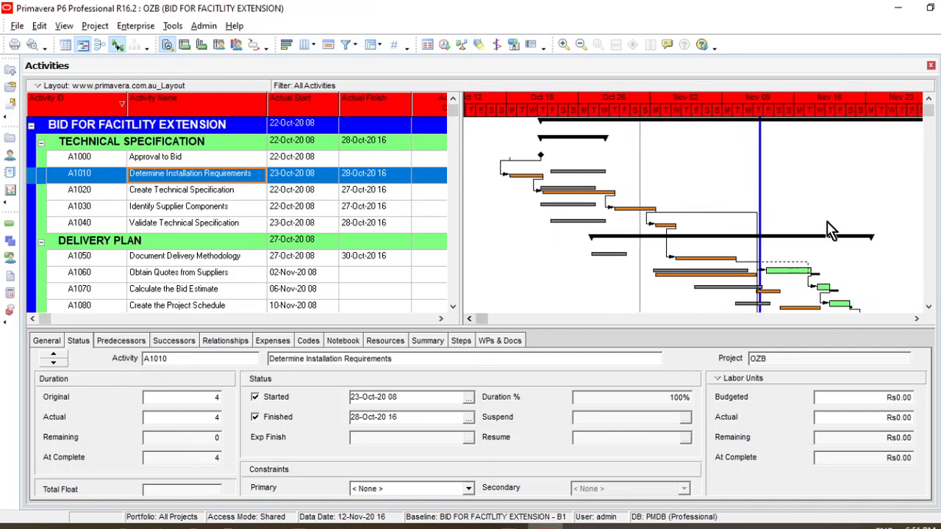
scroll(887, 242, "down", 1)
scroll(888, 243, "down", 1)
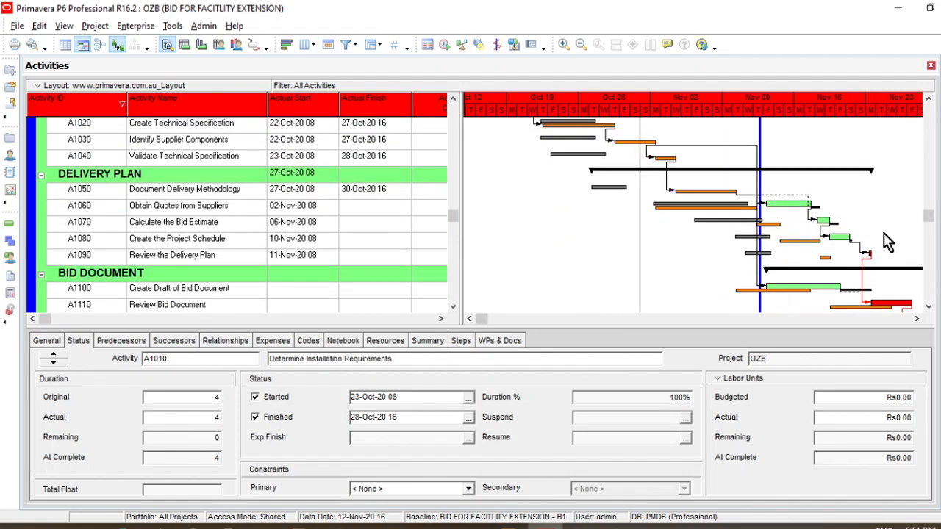
scroll(888, 243, "up", 2)
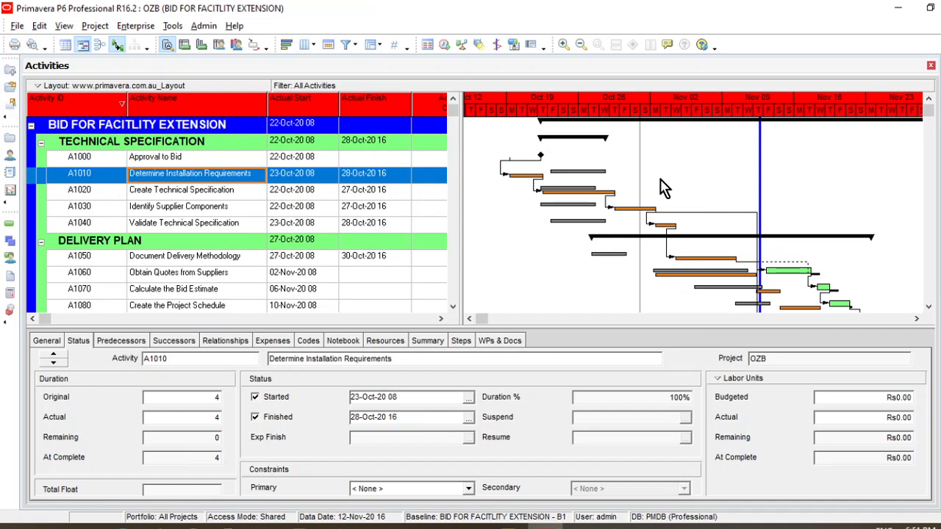
Compare current and baseline bars from the Delivery Plan through Bid Document Submitted, checking the finish milestone and the data date line
scroll(664, 188, "down", 1)
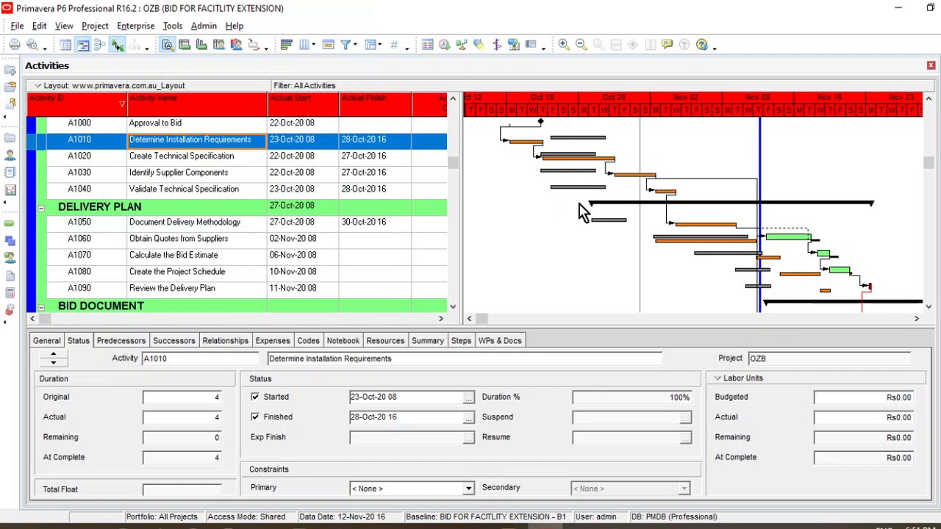
scroll(689, 273, "down", 3)
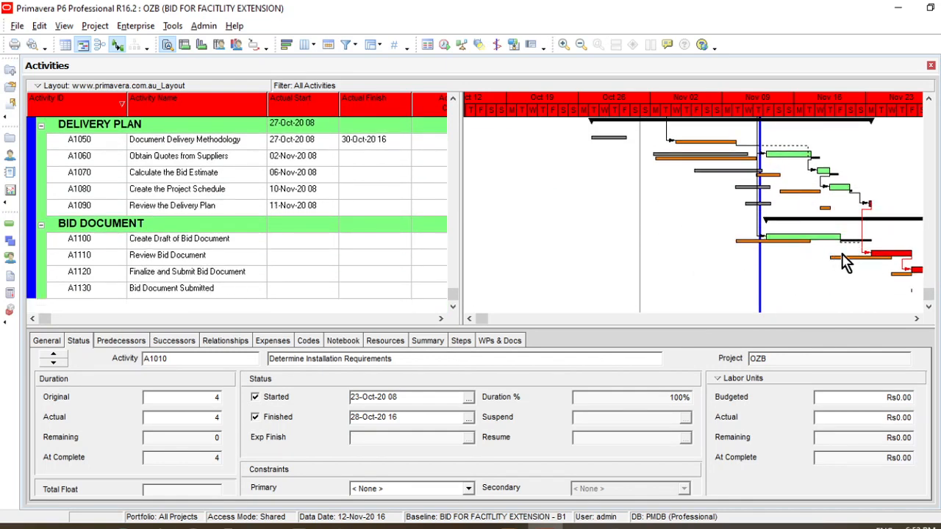
left_click(917, 318)
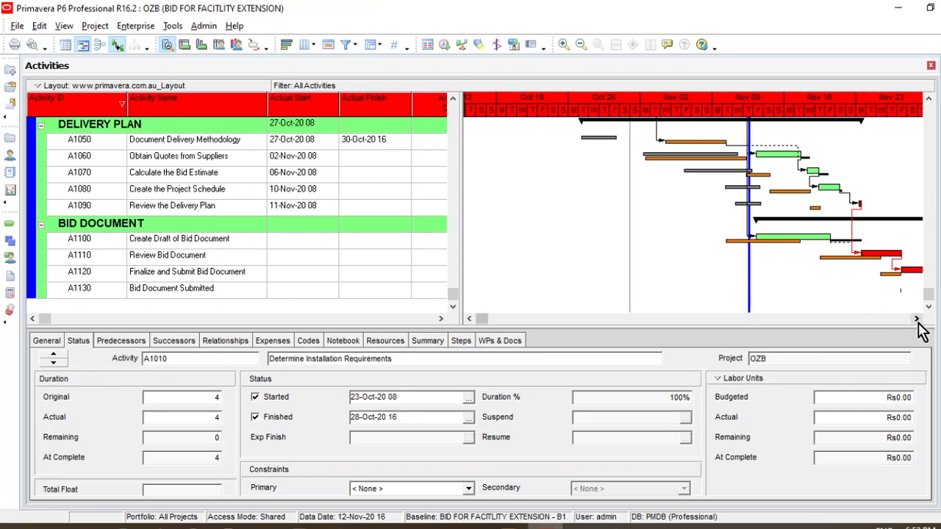
left_click(917, 318)
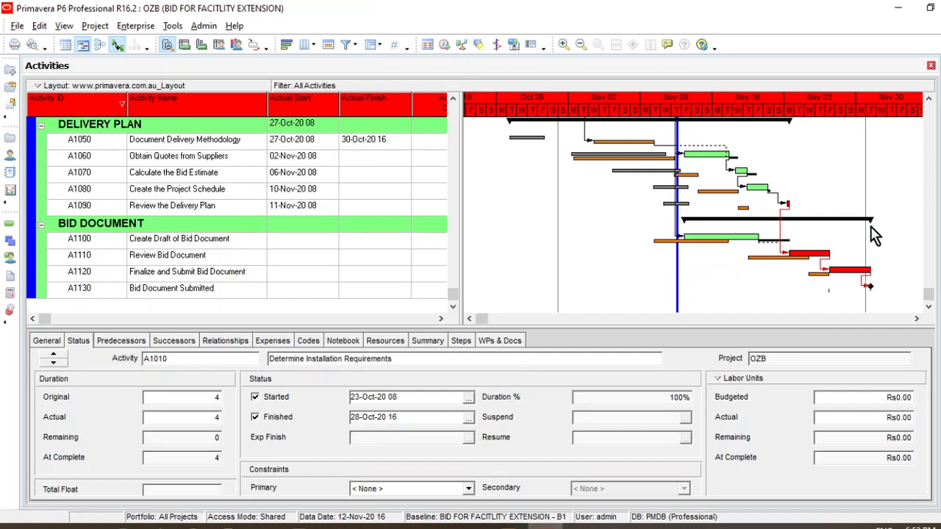
scroll(875, 213, "up", 3)
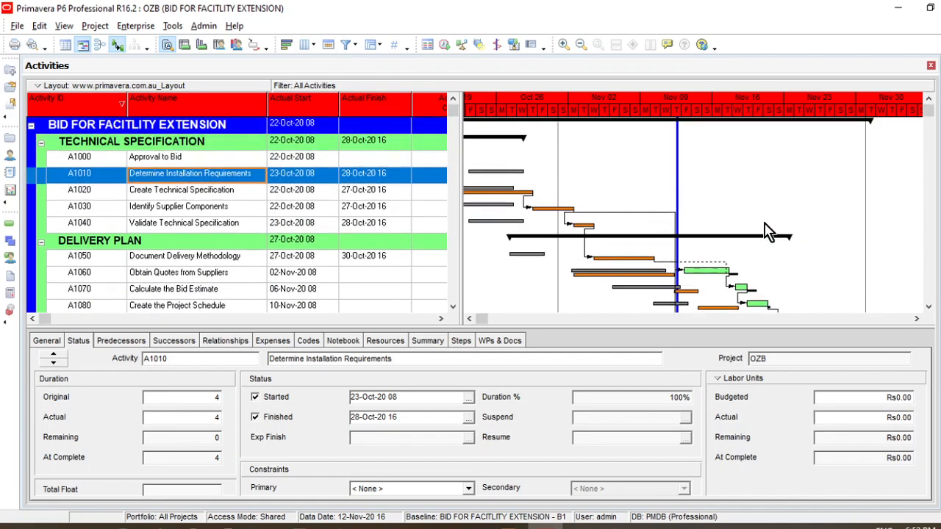
left_click(469, 318)
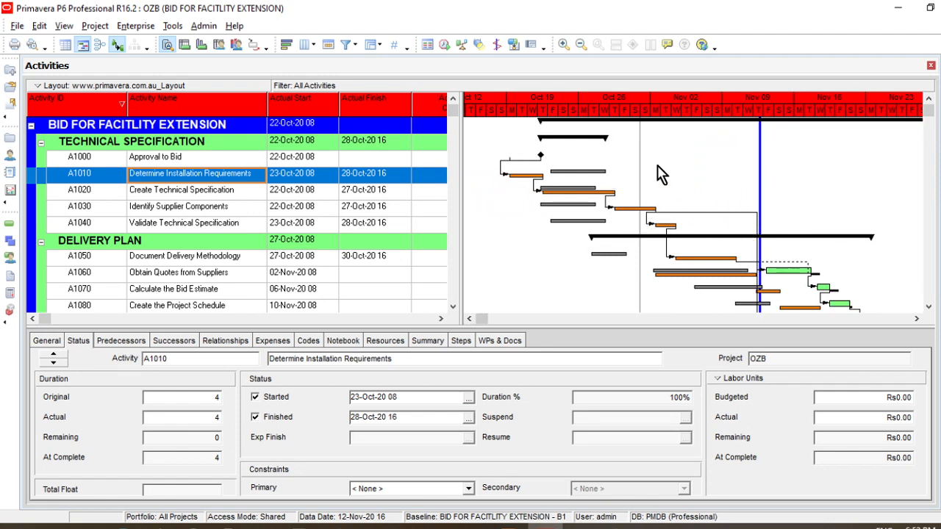
scroll(677, 230, "down", 2)
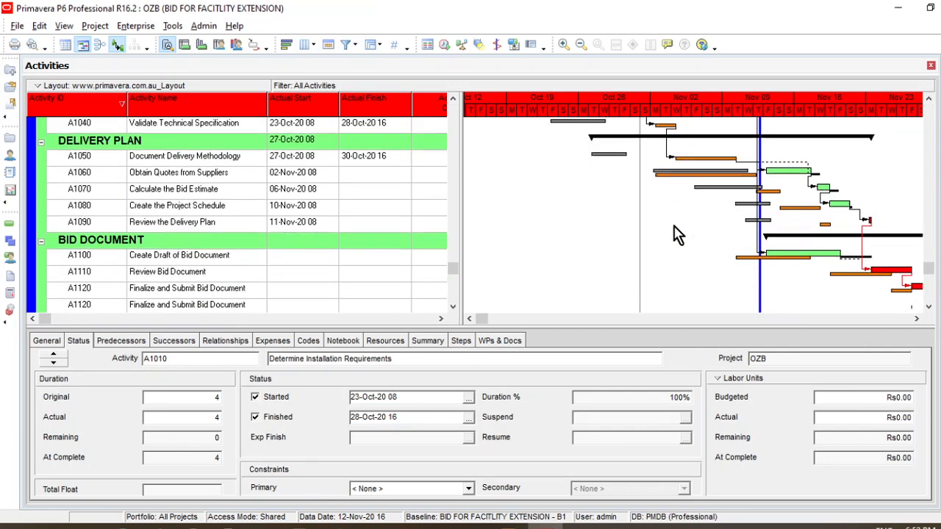
scroll(677, 234, "up", 2)
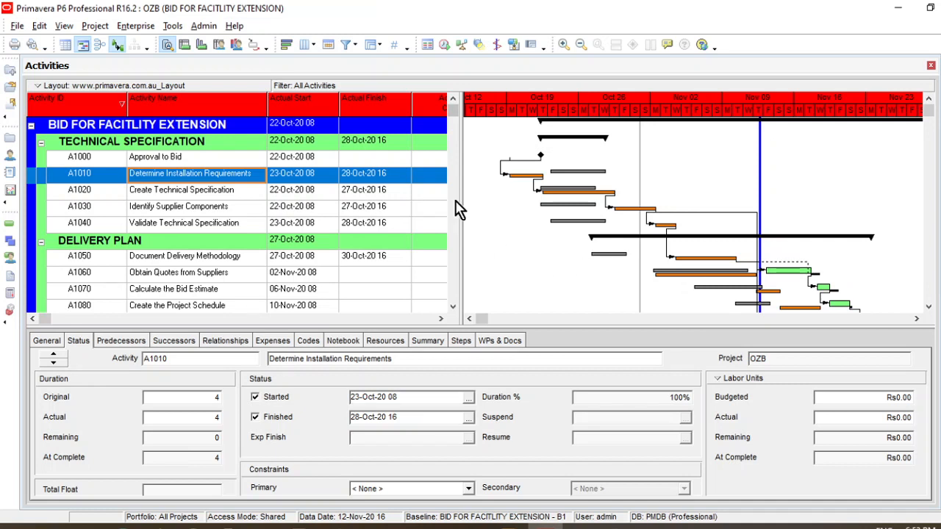
Widen the activity table to show the Activity % Complete column and select that cell for A1030 Identify Supplier Components
left_click_drag(461, 204, 524, 212)
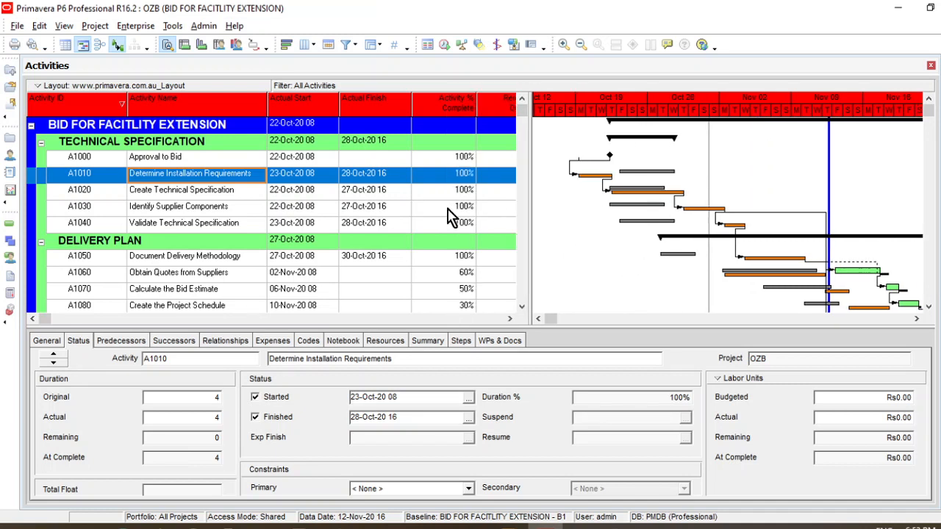
left_click(442, 207)
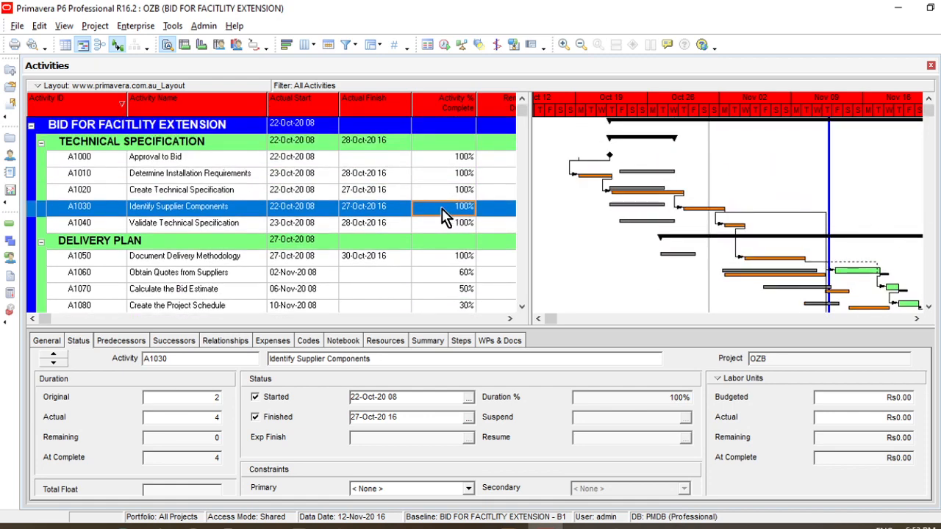